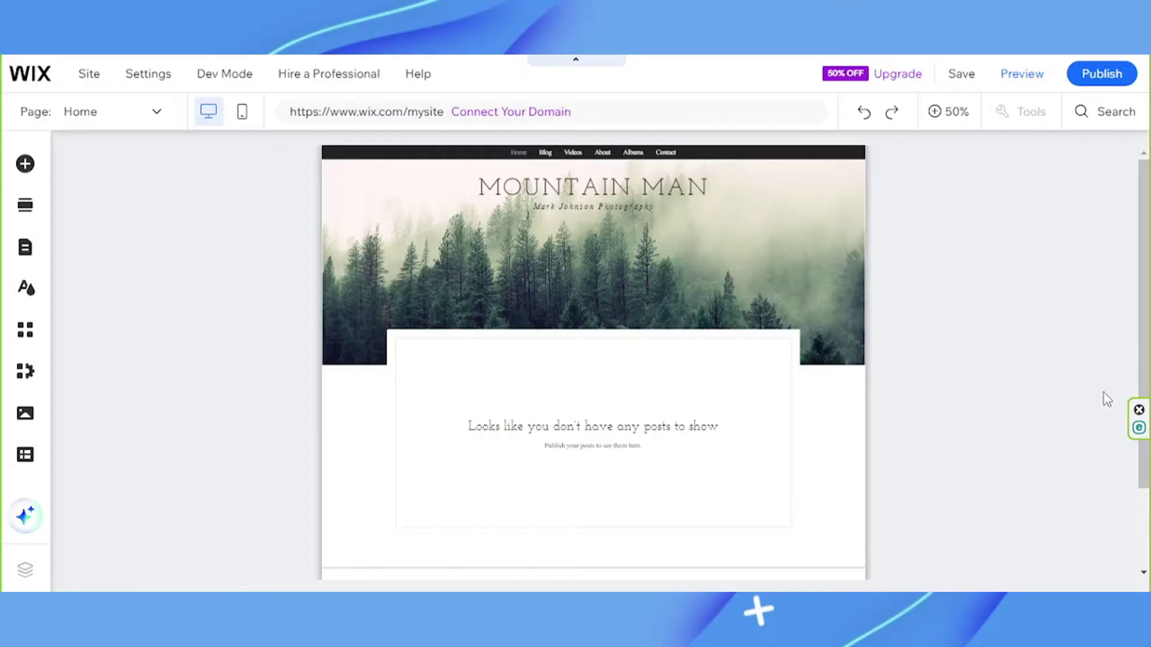
Step: Install the Wix Members Area app from the App Market after searching 'members area'
left_click(24, 331)
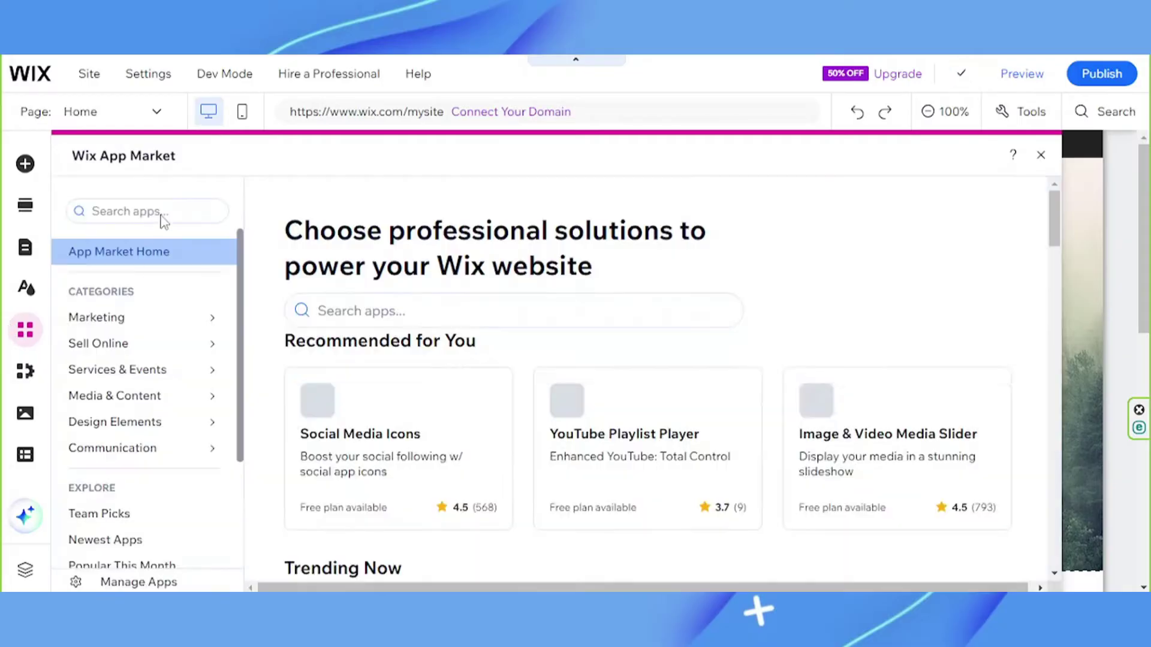
left_click(162, 210)
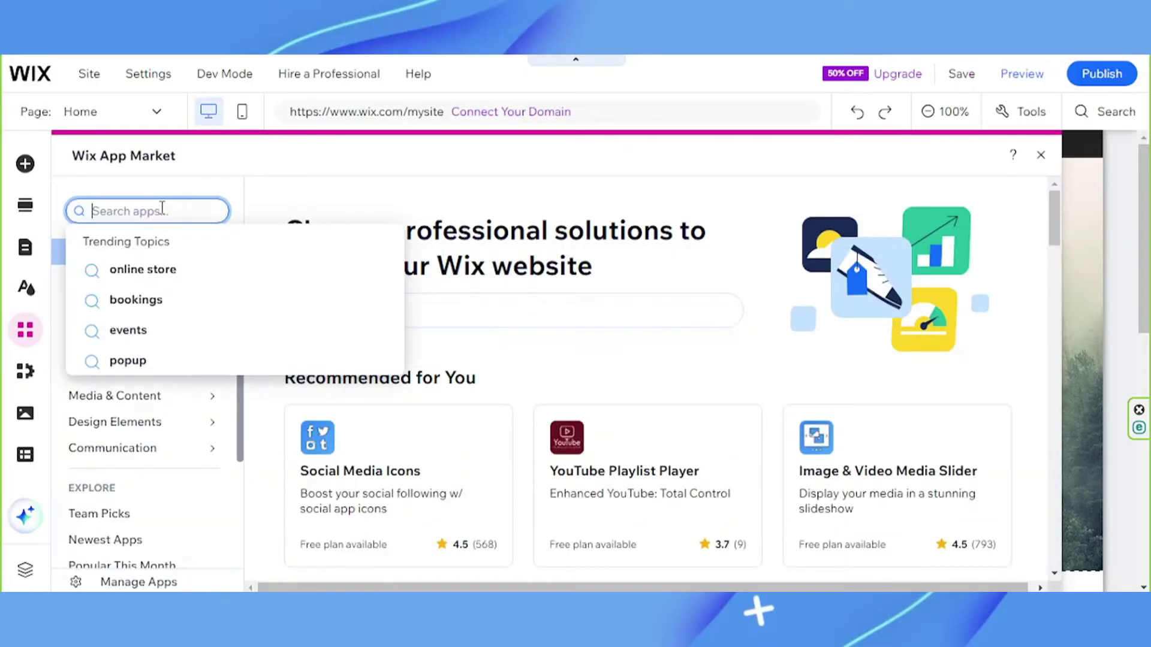
type("members area")
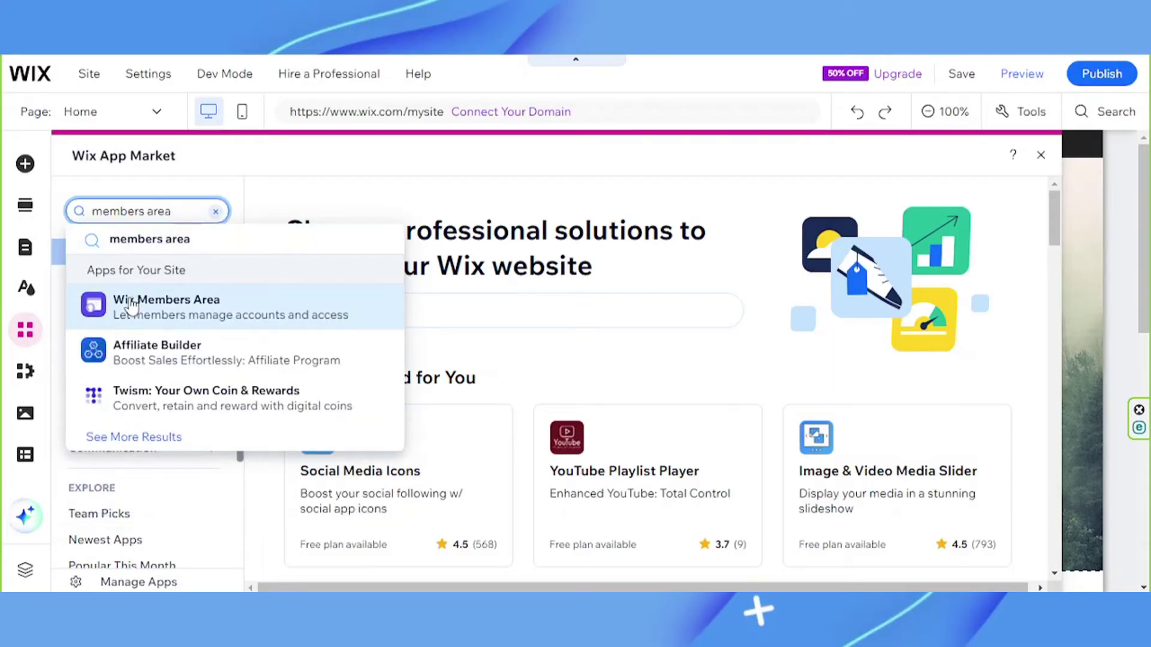
left_click(167, 298)
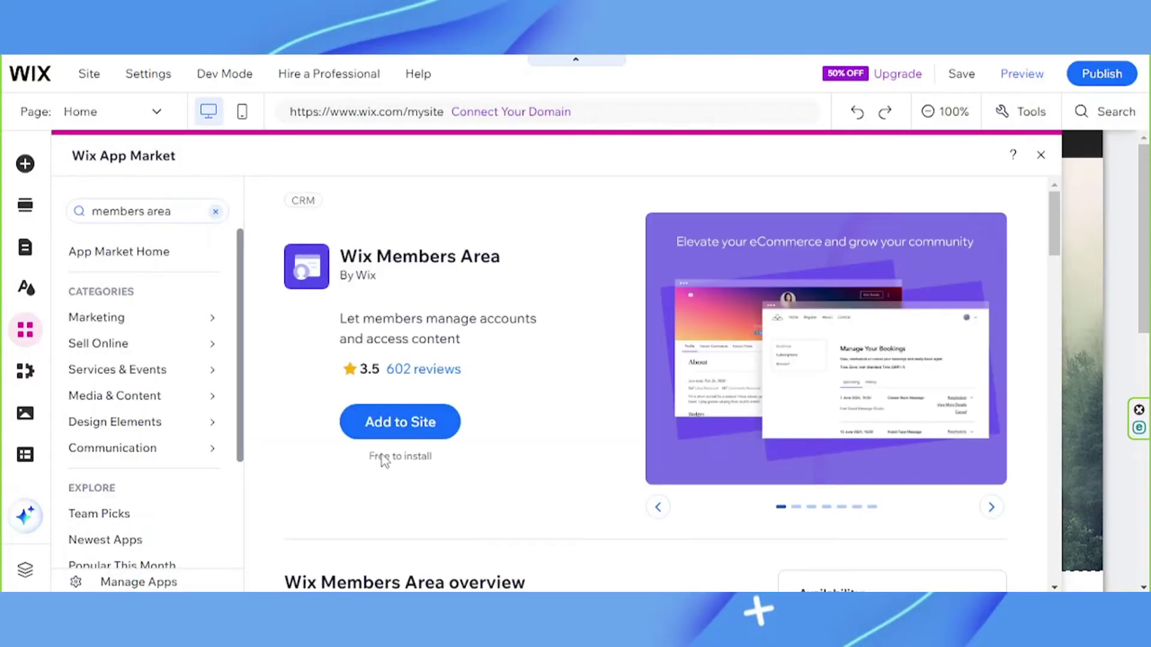
left_click(380, 431)
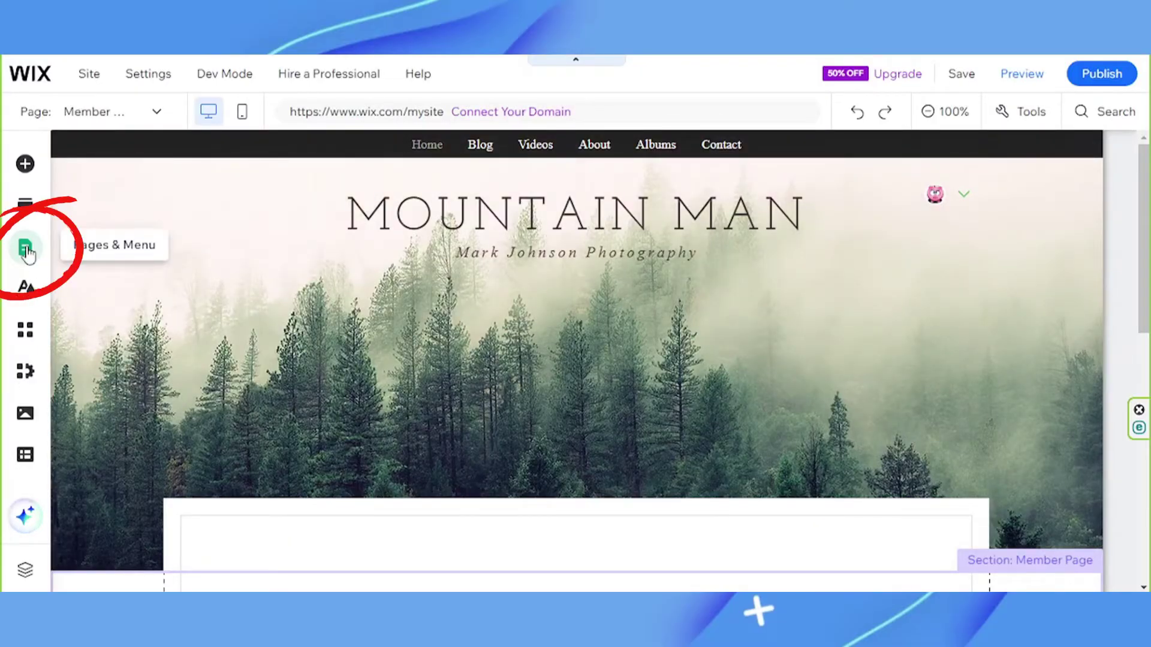
Step: Look over the Signup & Login forms in Pages & Menu, then go back to Members Area
left_click(25, 248)
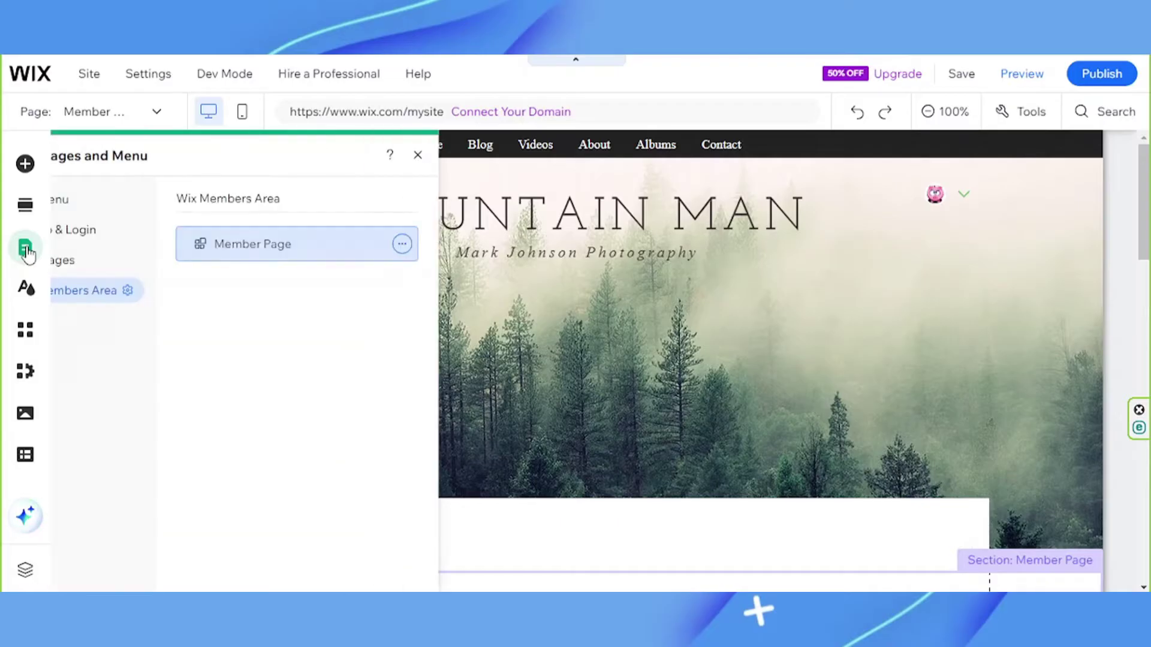
left_click(106, 237)
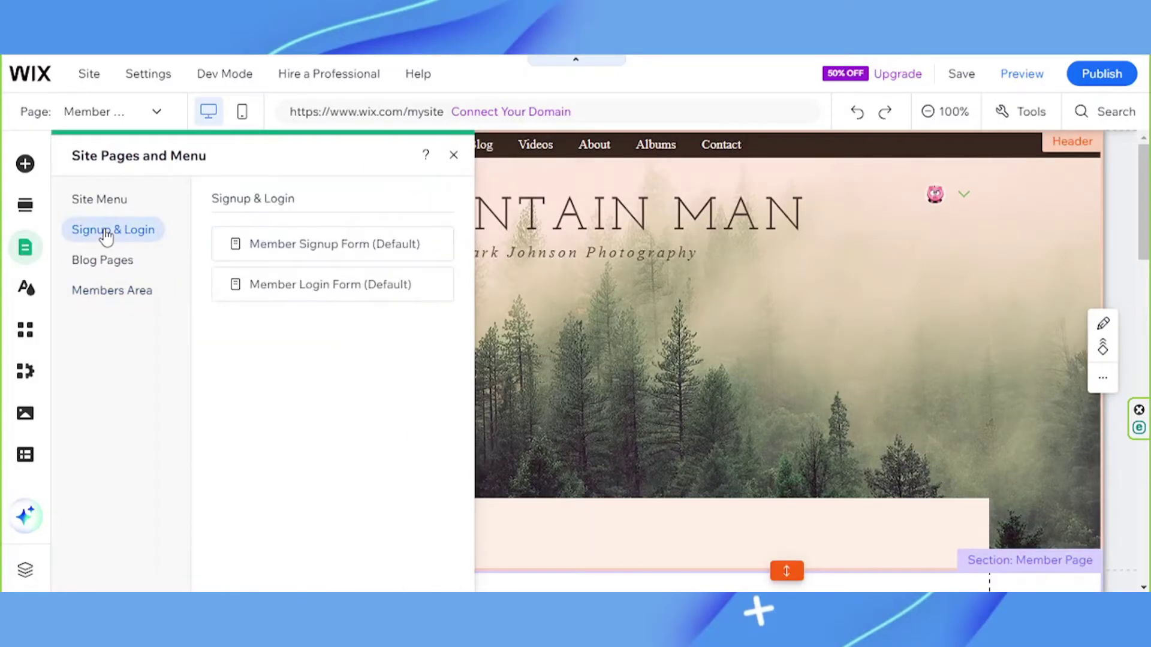
left_click(106, 298)
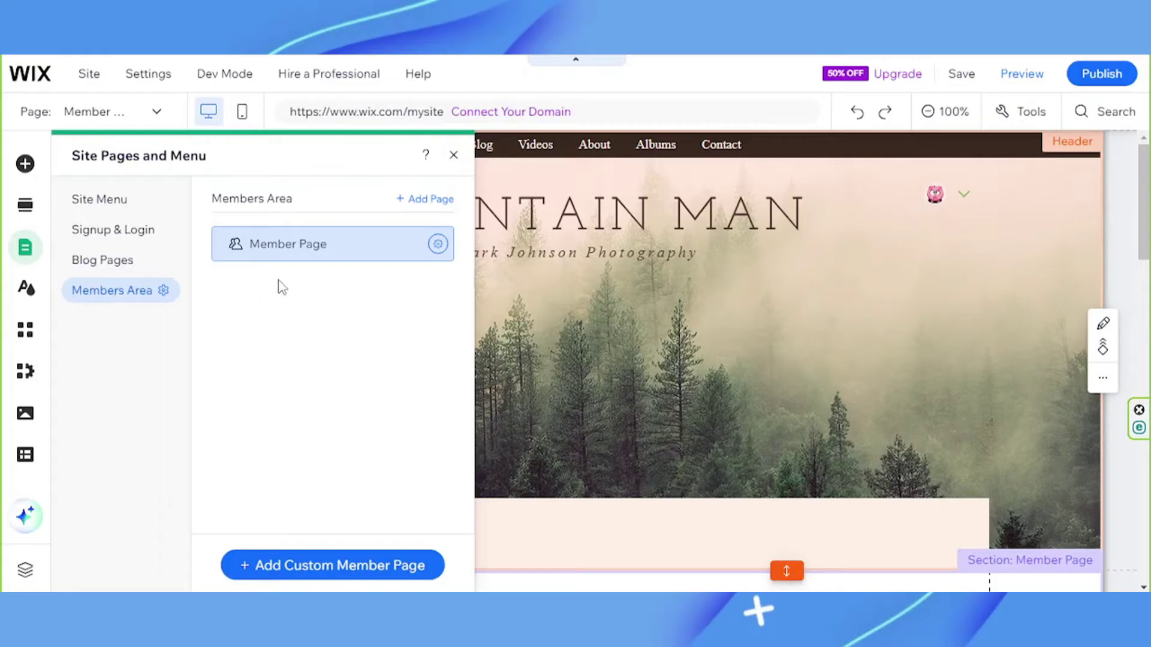
Step: Review the Member Page settings across the Page Info, Layout and Permissions tabs
left_click(438, 245)
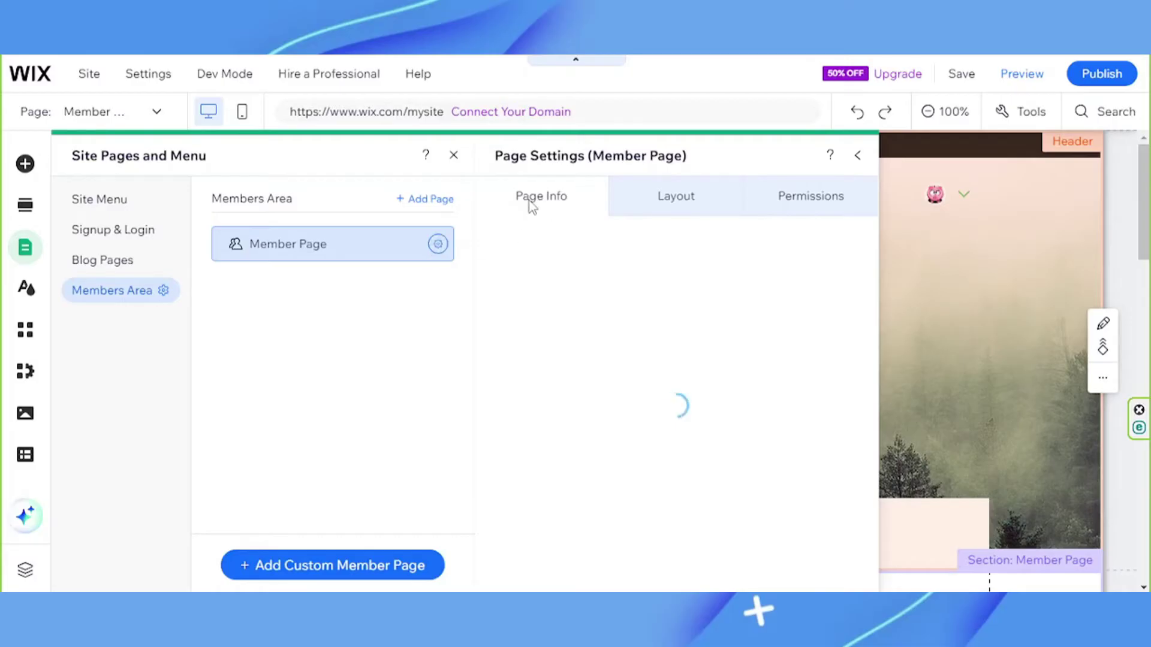
left_click(657, 205)
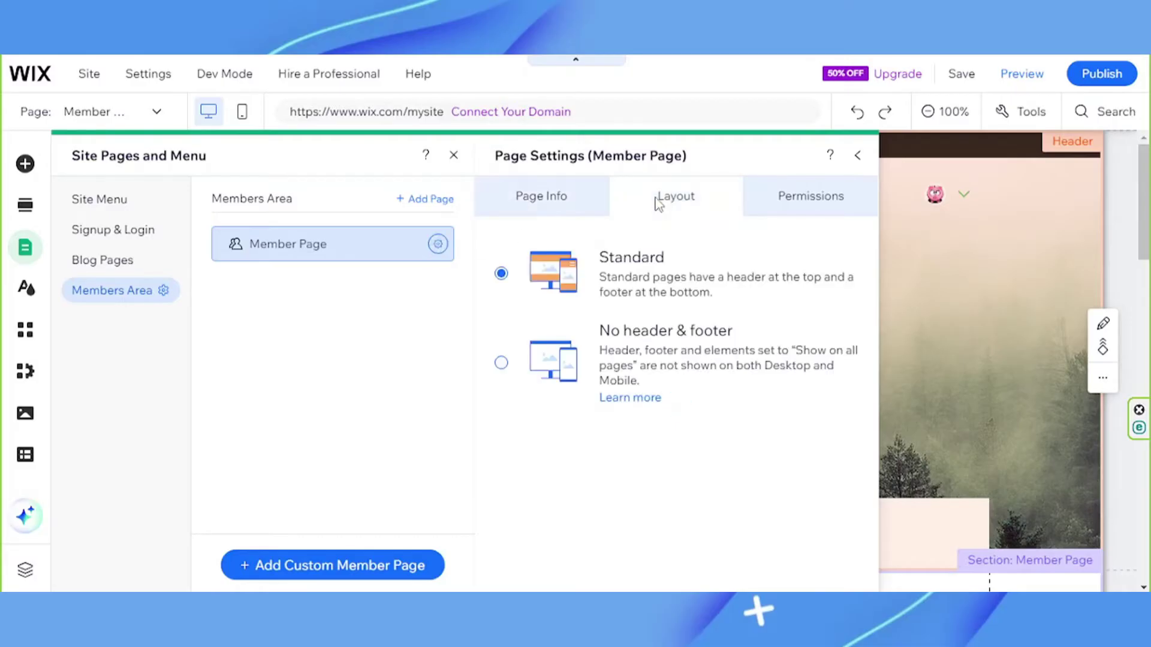
left_click(845, 202)
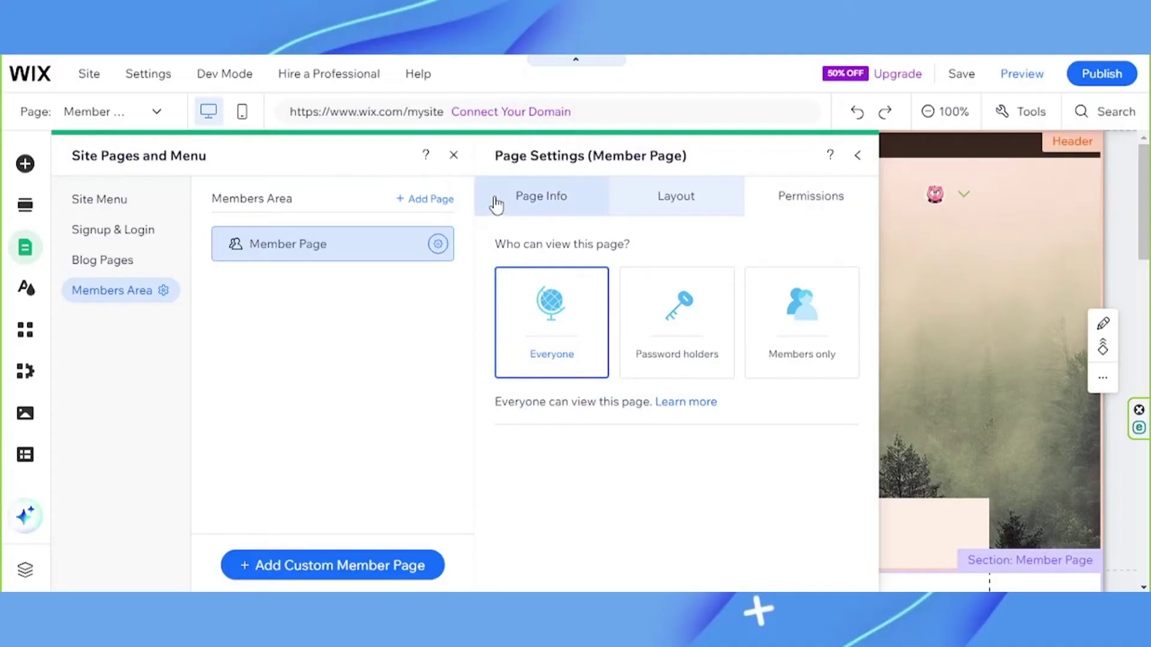
left_click(543, 196)
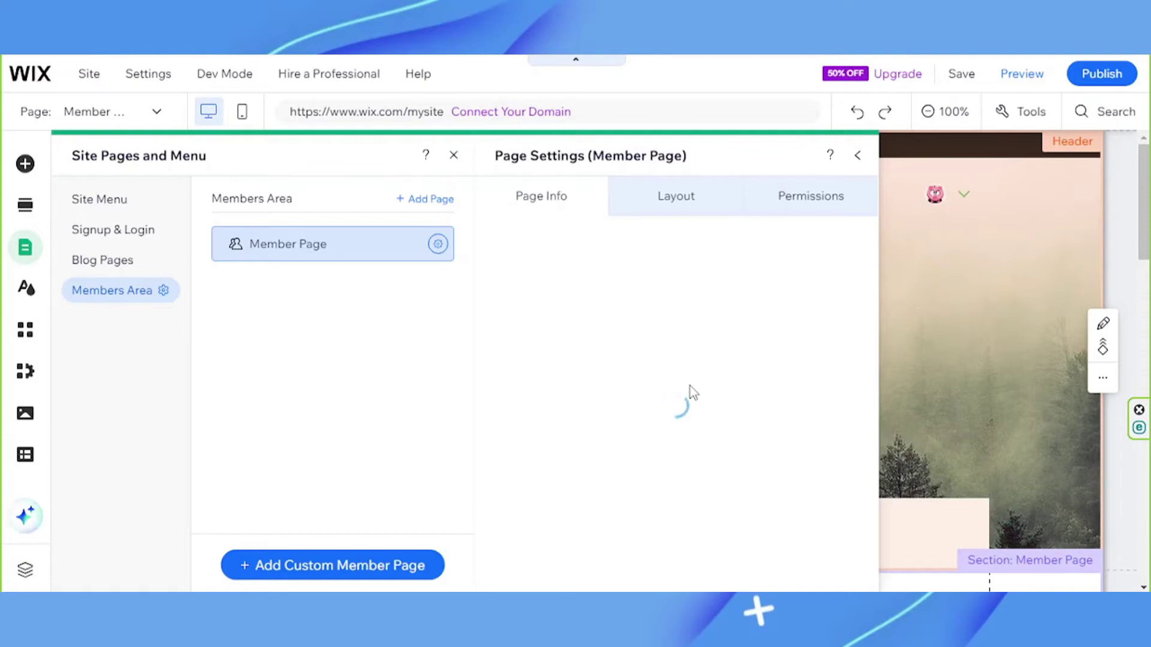
left_click(682, 213)
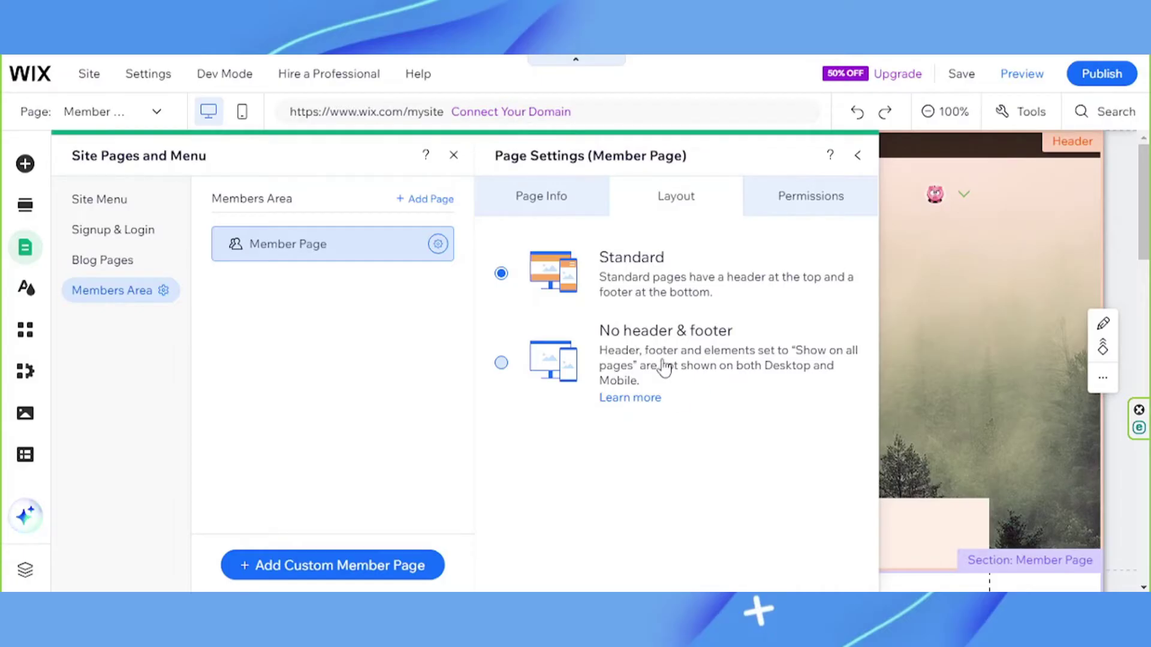
Step: Recheck the Member Page's Permissions, Layout and Page Info tabs
left_click(795, 207)
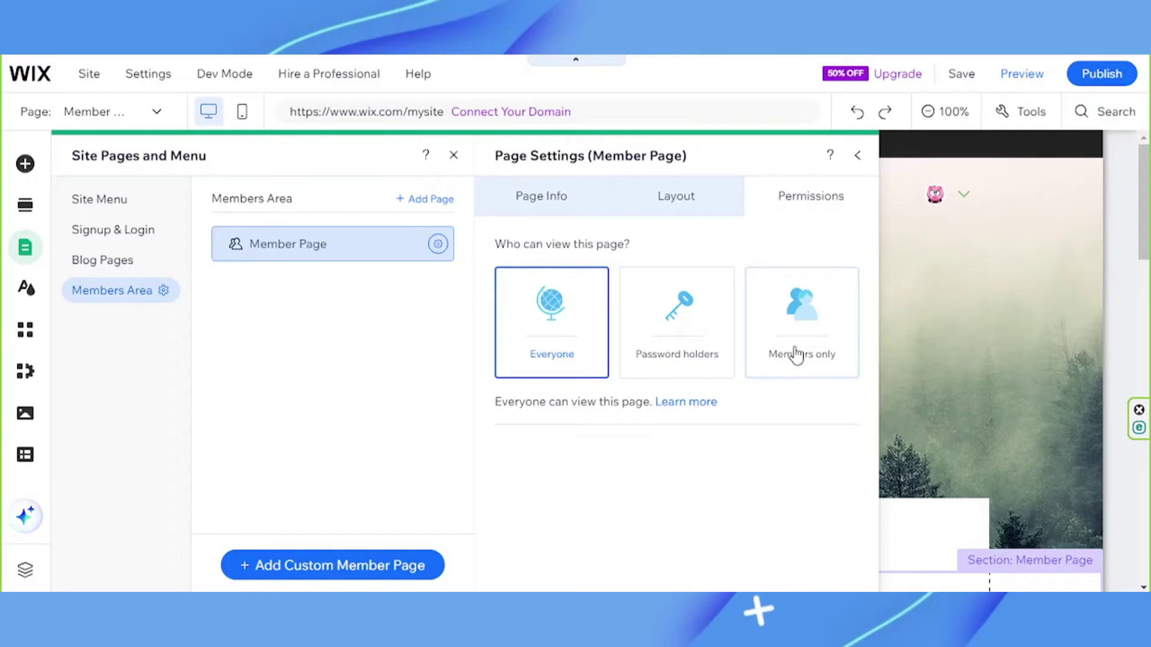
left_click(688, 202)
left_click(541, 189)
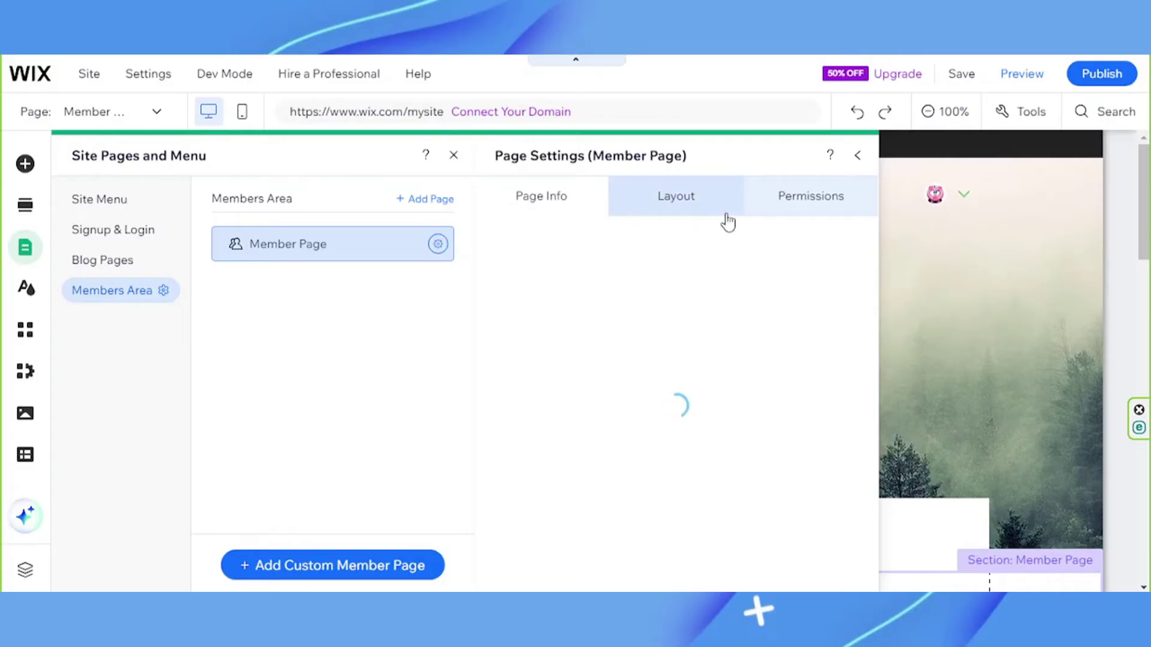
Step: Show the Signup & Login pages and open the Member Login and Signup Form settings
left_click(103, 237)
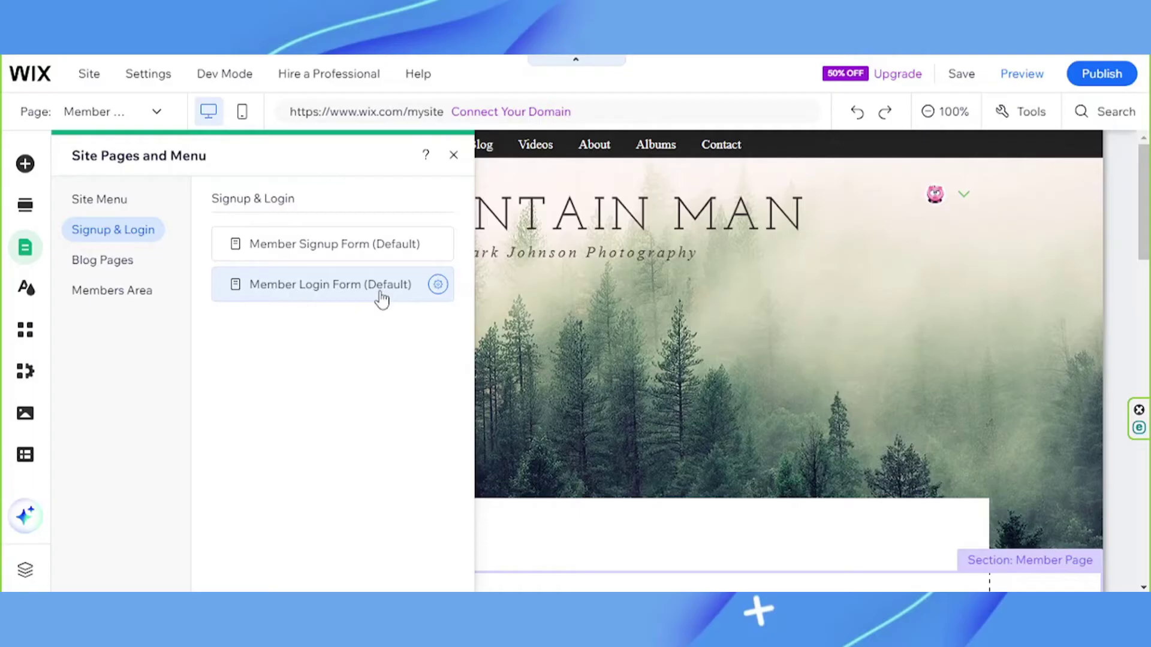
left_click(438, 285)
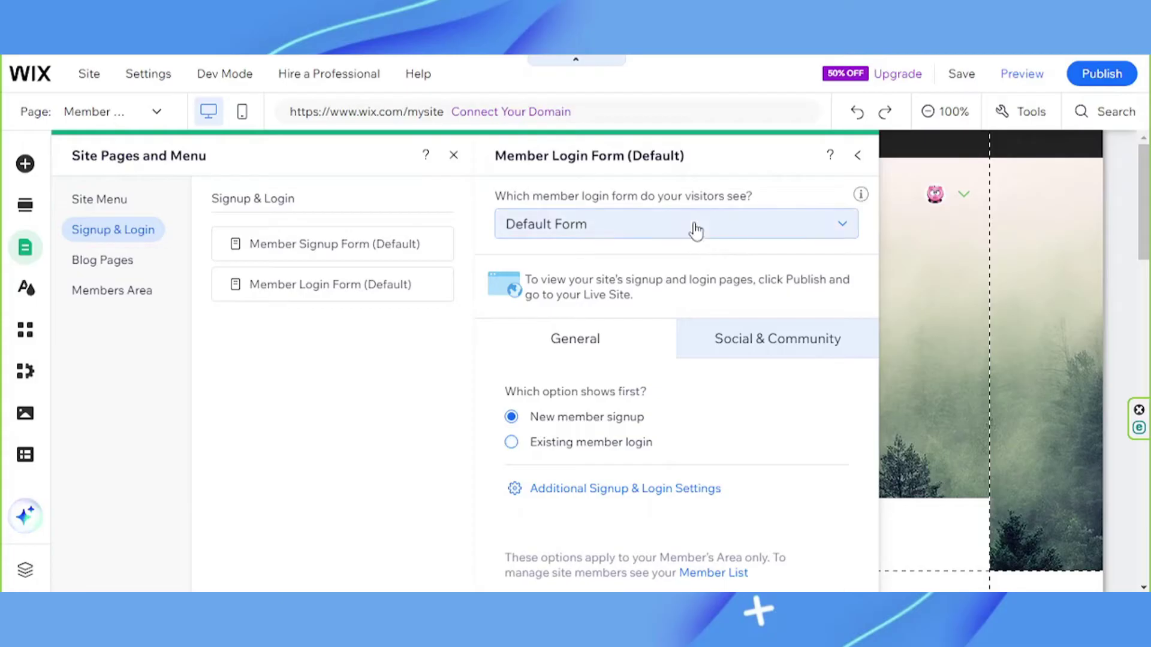
left_click(334, 247)
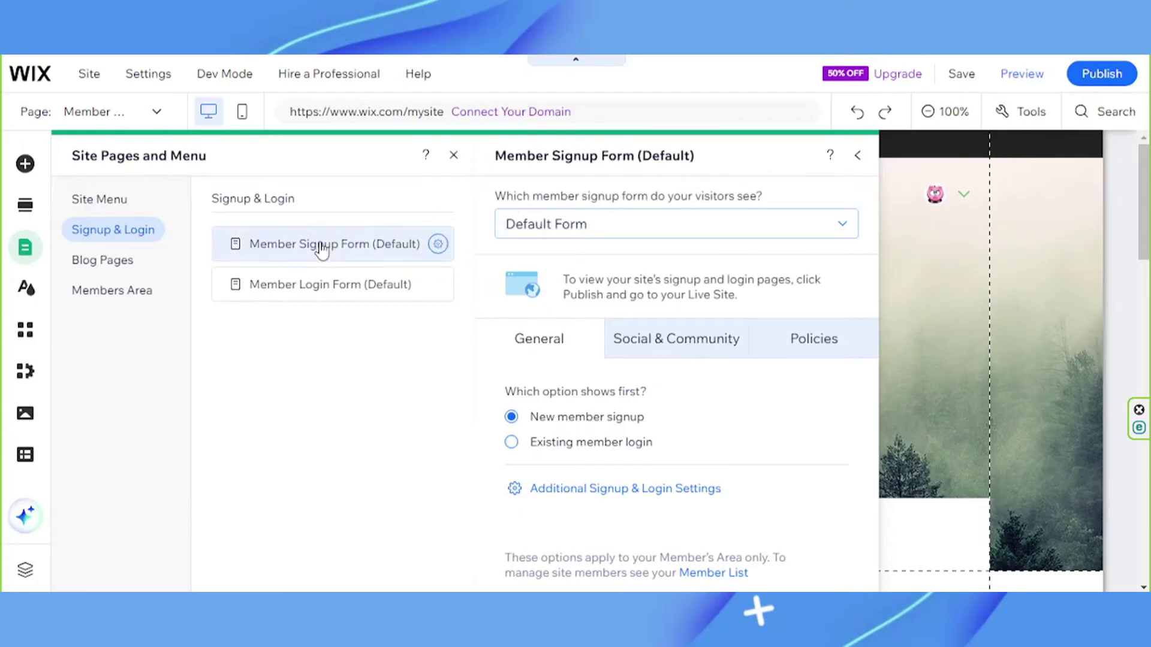
left_click(359, 284)
Step: Compare the signup and login form settings, ending on the Member Signup Form
left_click(369, 258)
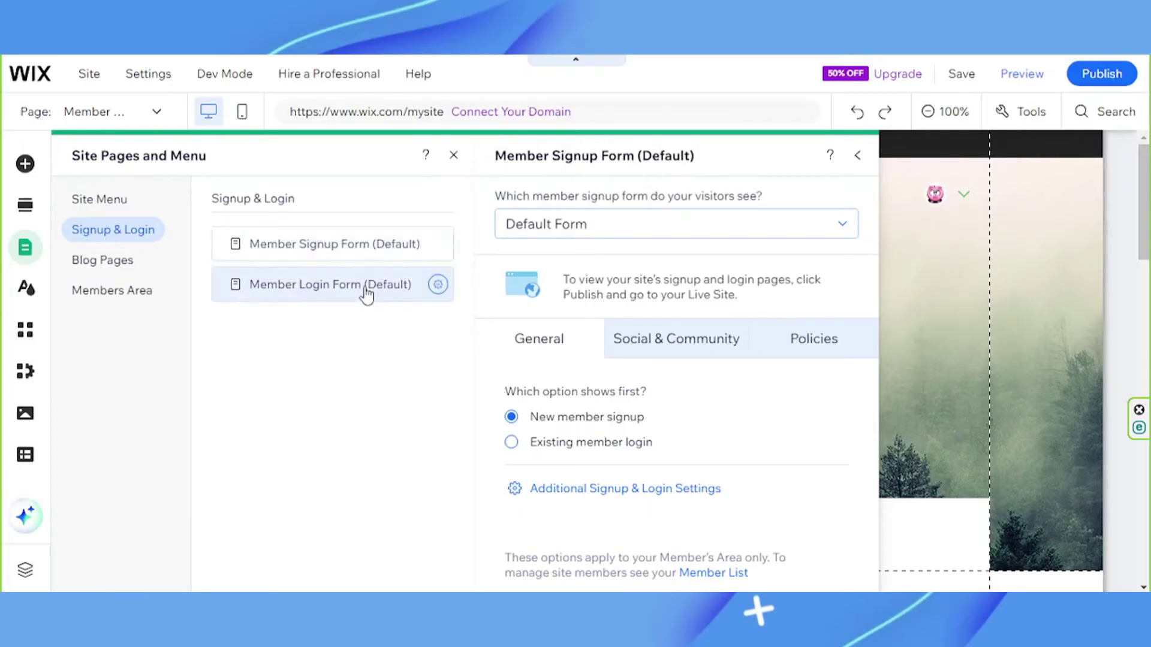
left_click(363, 288)
left_click(364, 256)
left_click(367, 285)
left_click(376, 242)
left_click(371, 297)
left_click(259, 256)
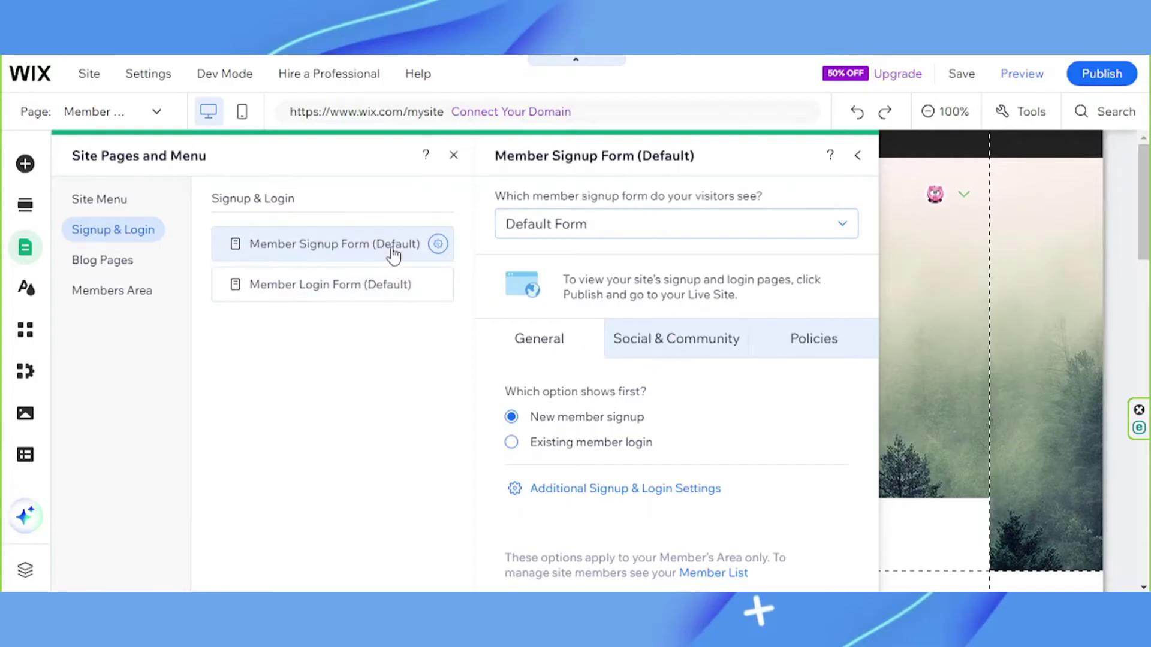
left_click(378, 282)
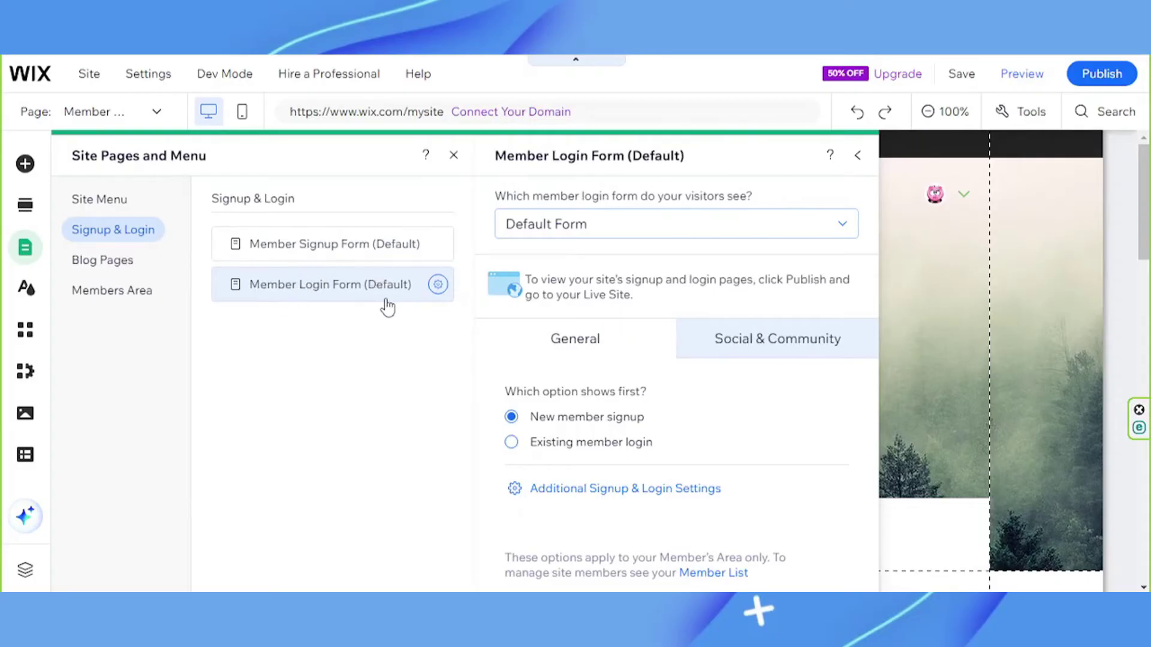
left_click(338, 250)
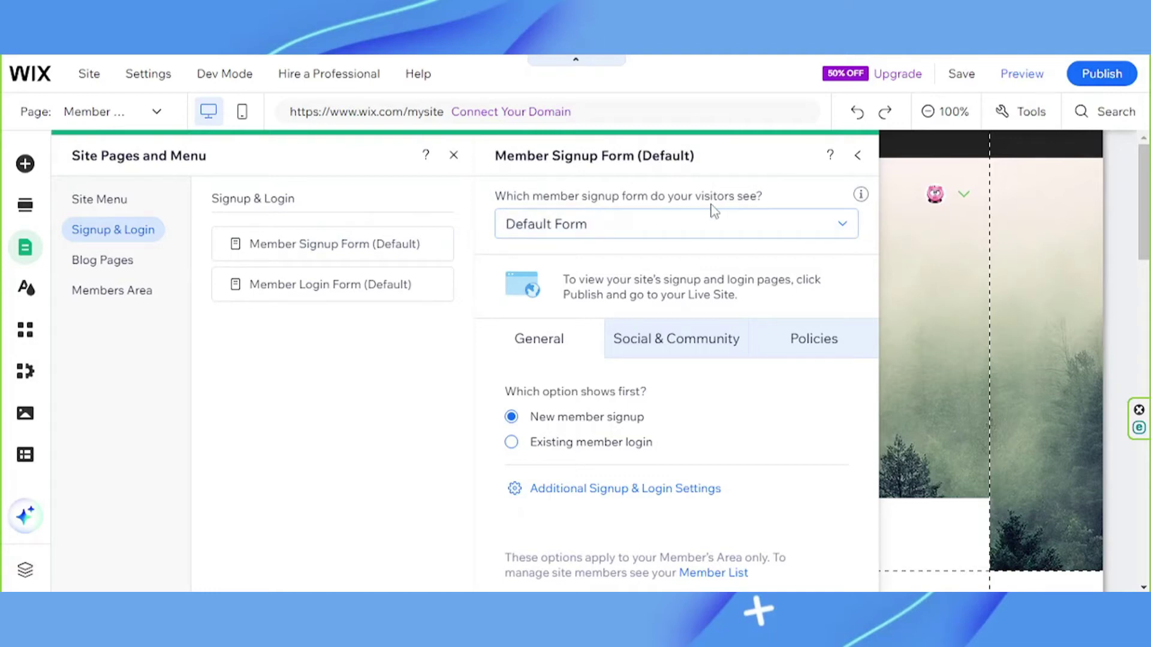
Step: Try Custom Form for signup, revert to Default Form, and view its Google and Facebook login settings
left_click(525, 224)
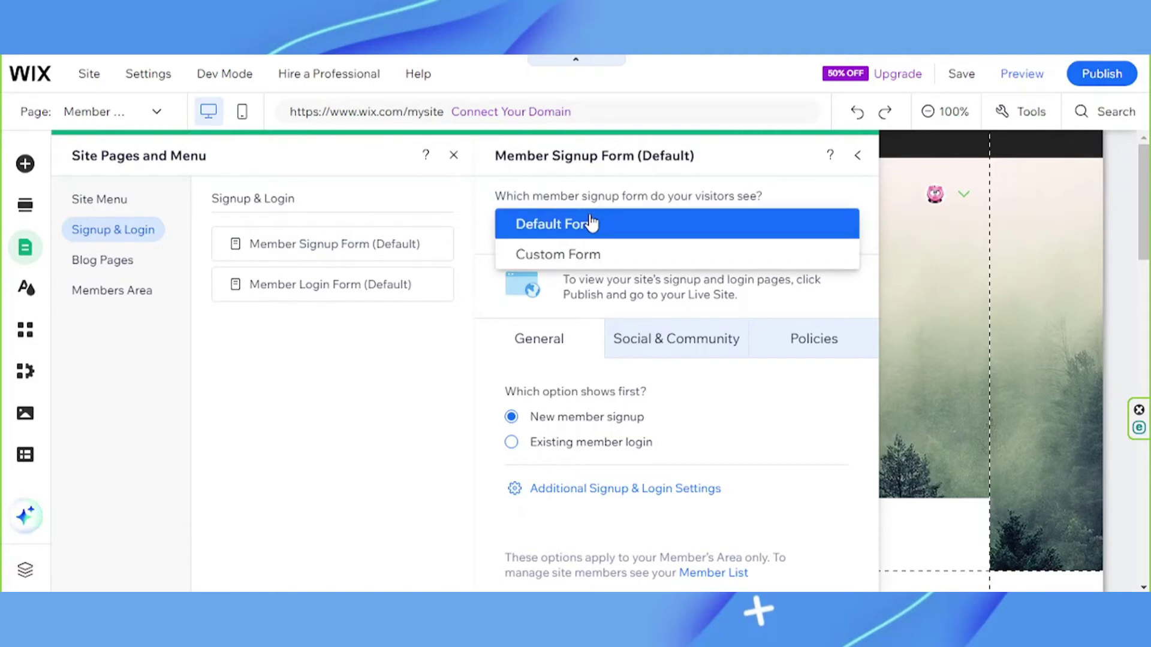
left_click(570, 259)
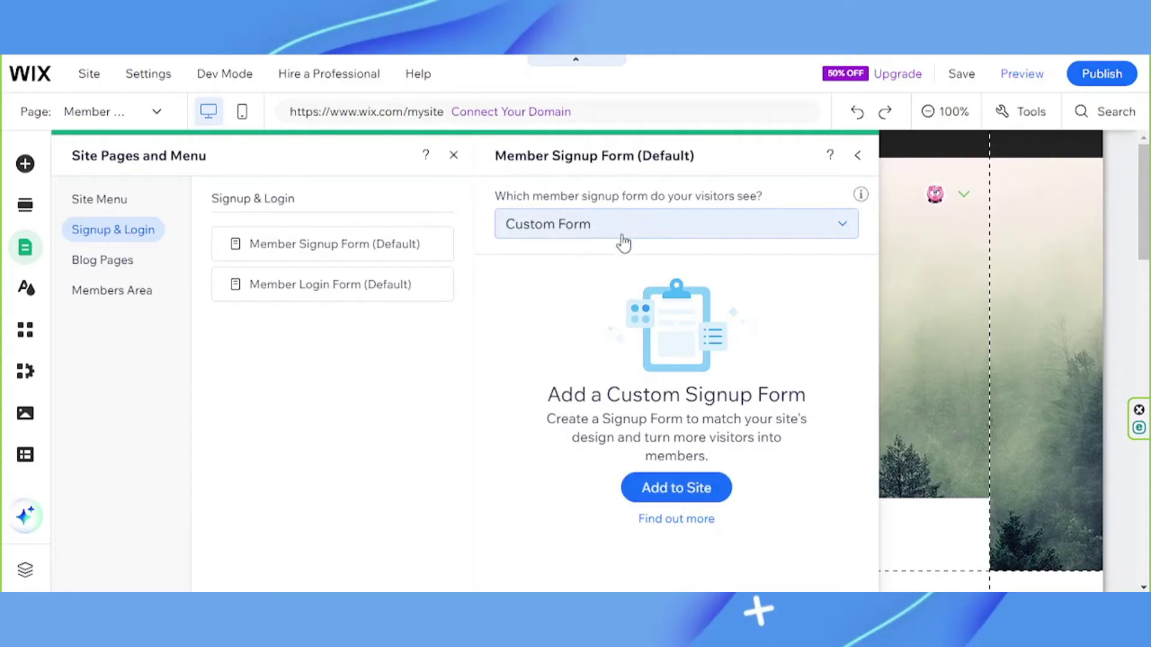
left_click(592, 223)
left_click(585, 196)
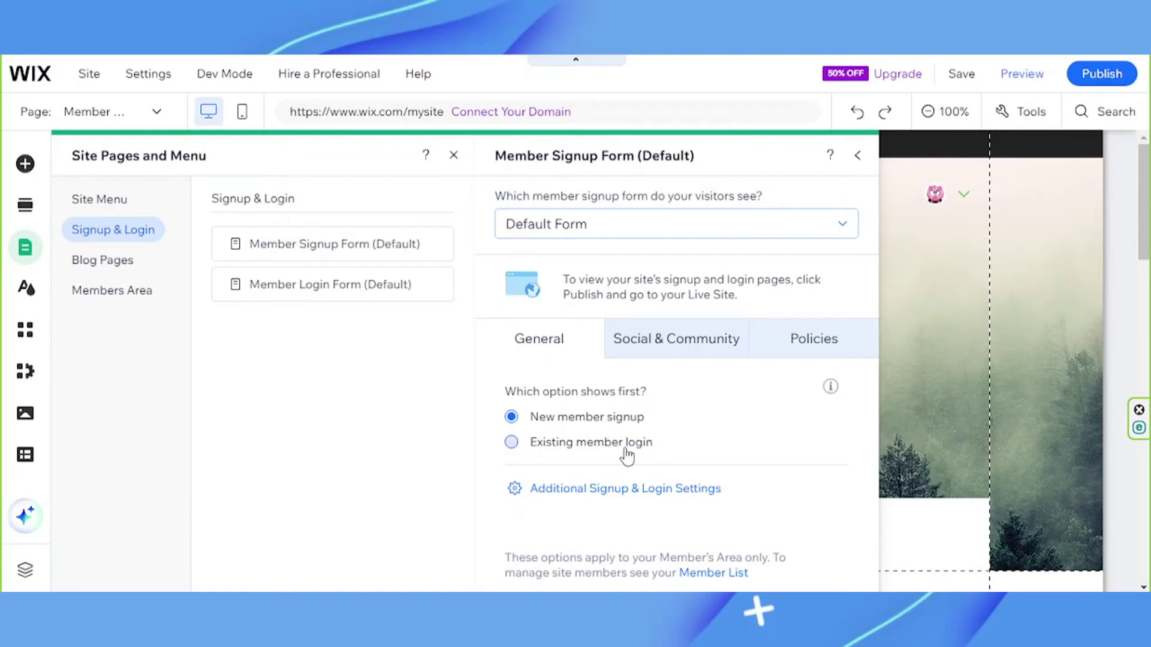
left_click(676, 353)
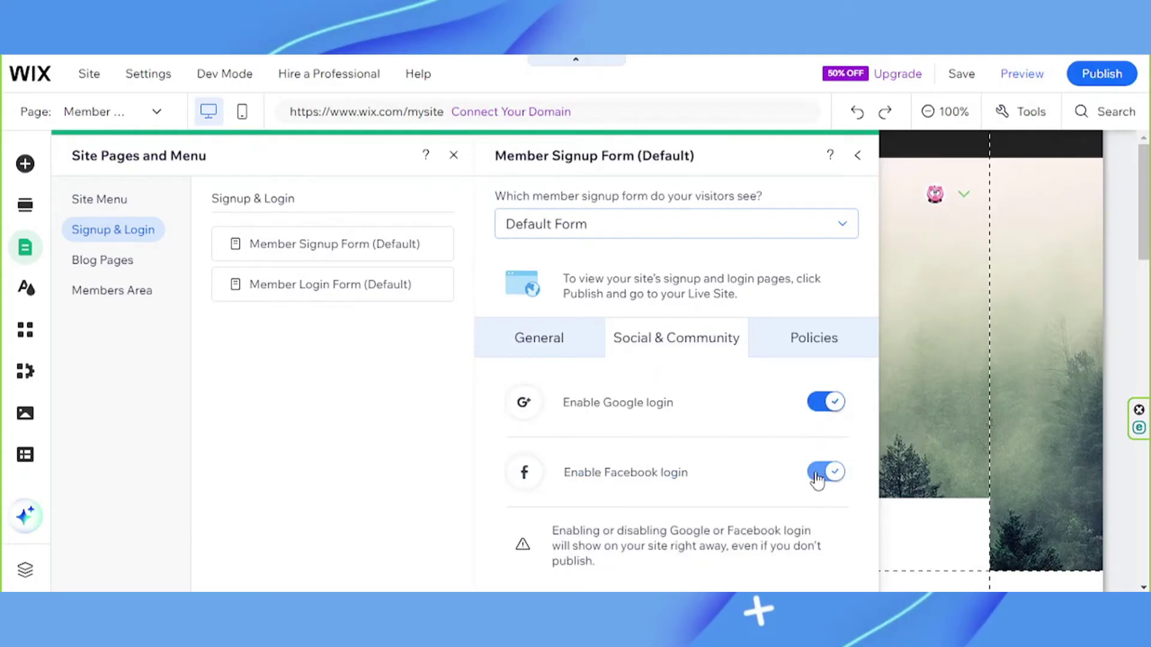
Step: Preview the signup form's Terms of Use and Privacy Policy links, leaving both off
left_click(812, 342)
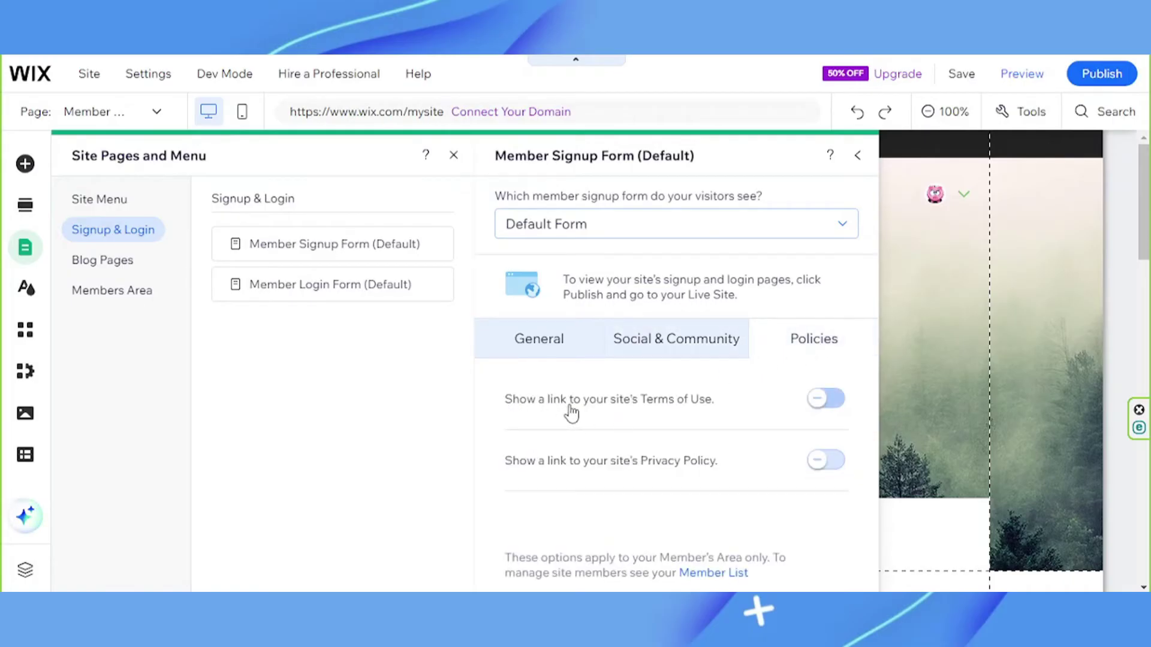
left_click(825, 402)
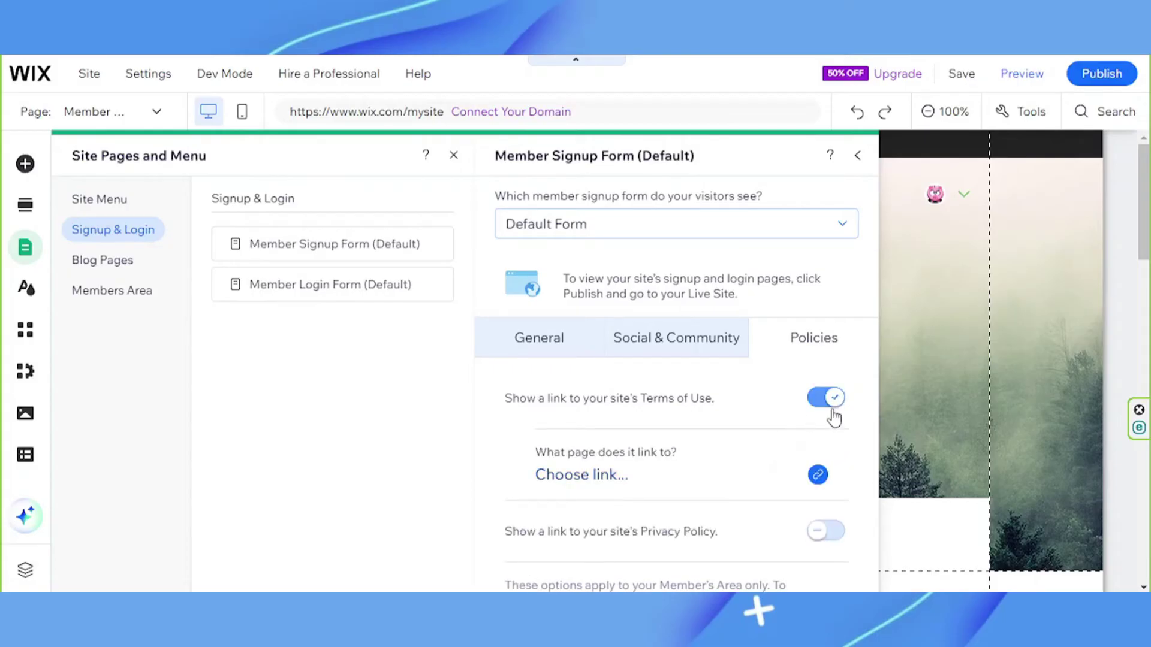
left_click(827, 401)
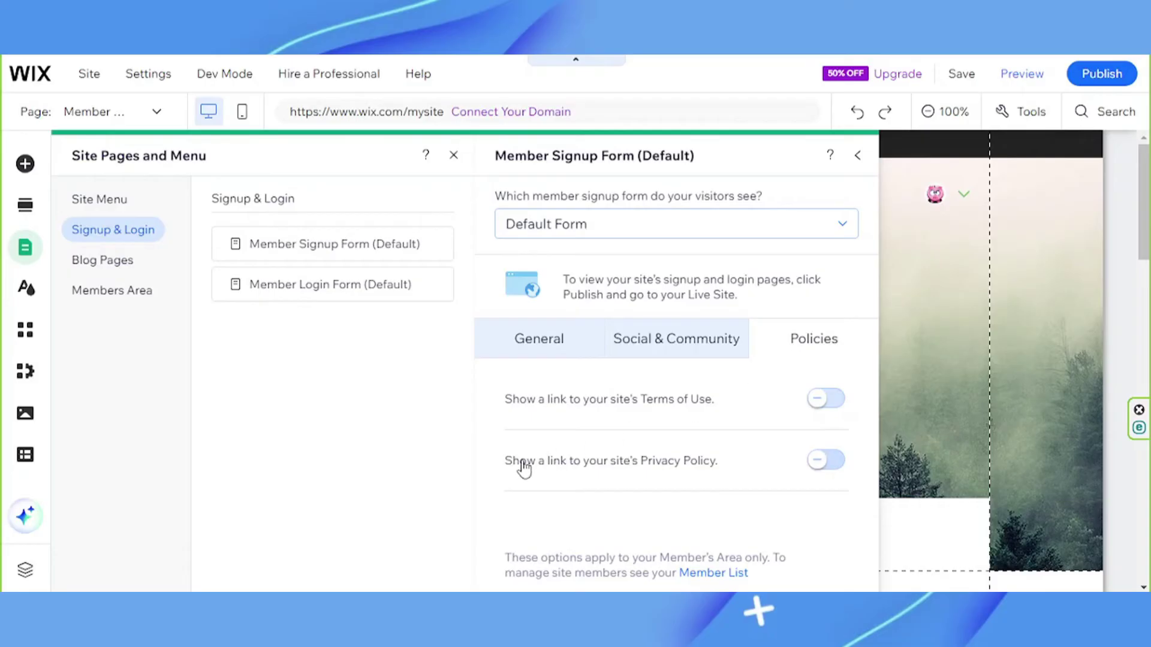
left_click(832, 467)
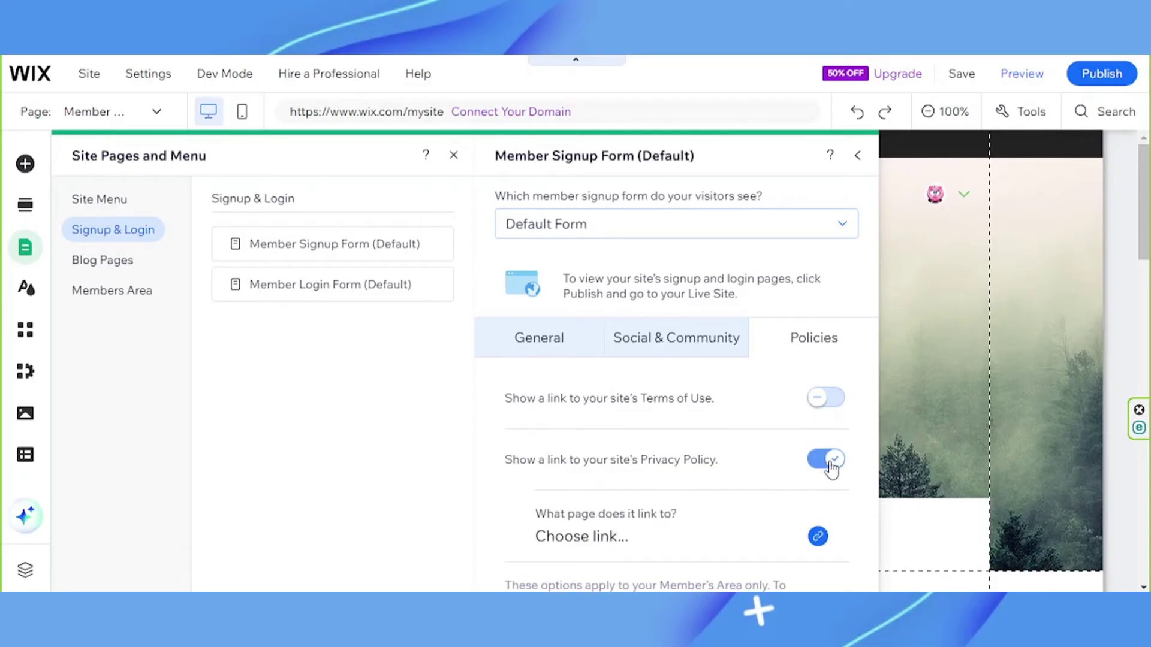
left_click(832, 468)
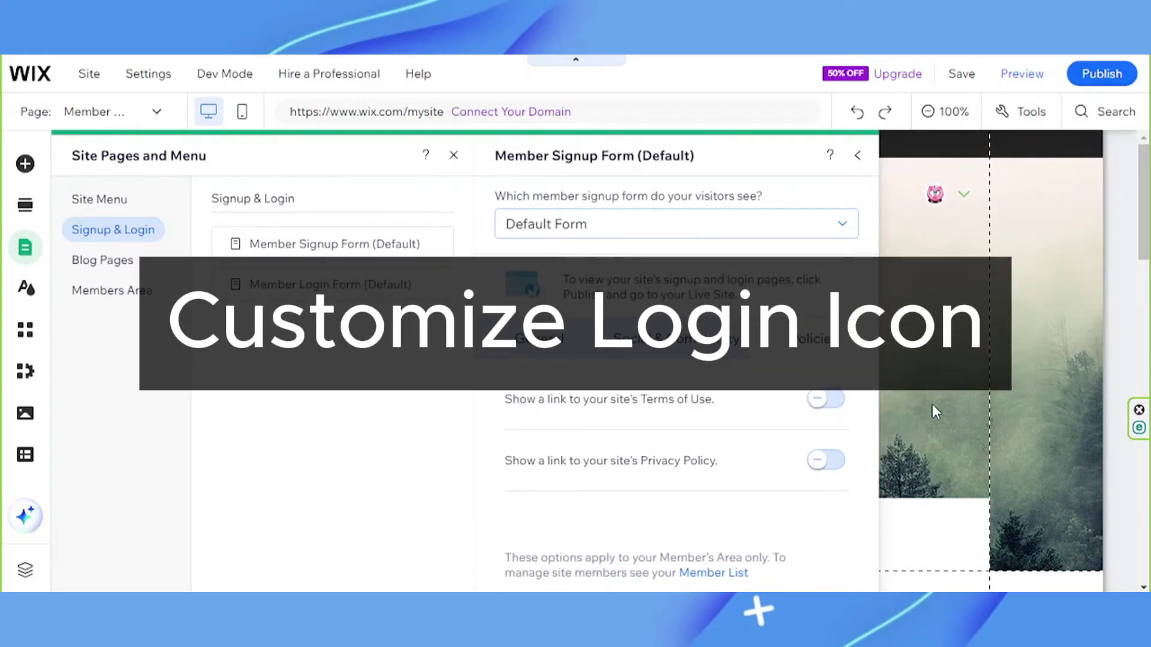
Step: Close the signup form settings and select the header's Login Bar
left_click(952, 198)
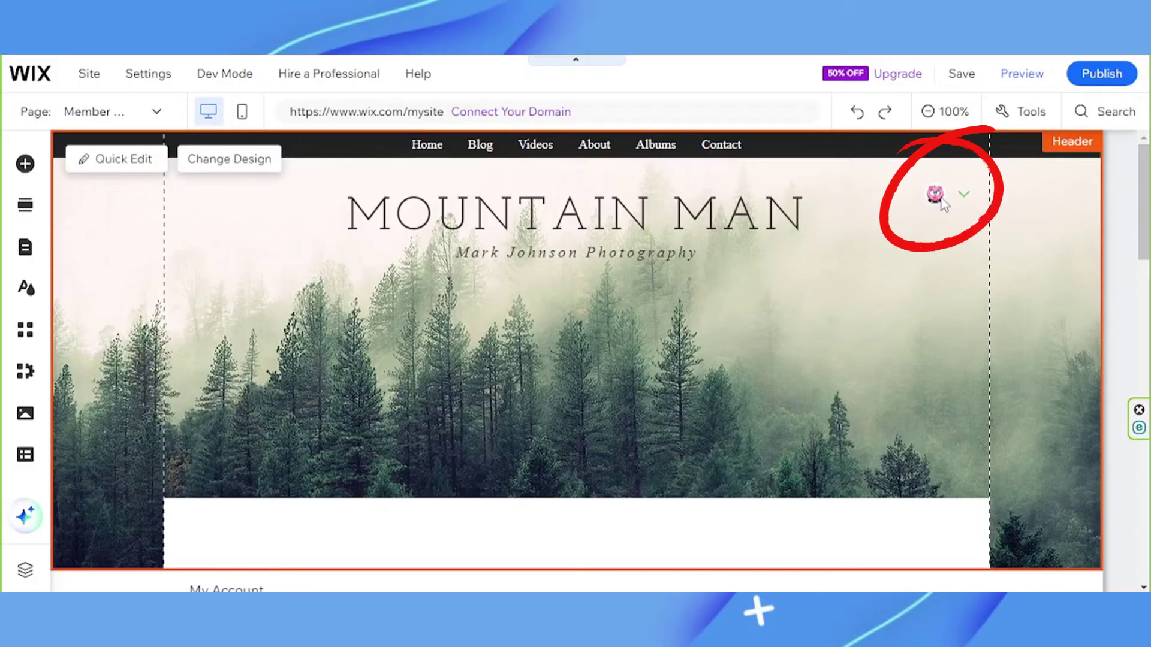
left_click(939, 199)
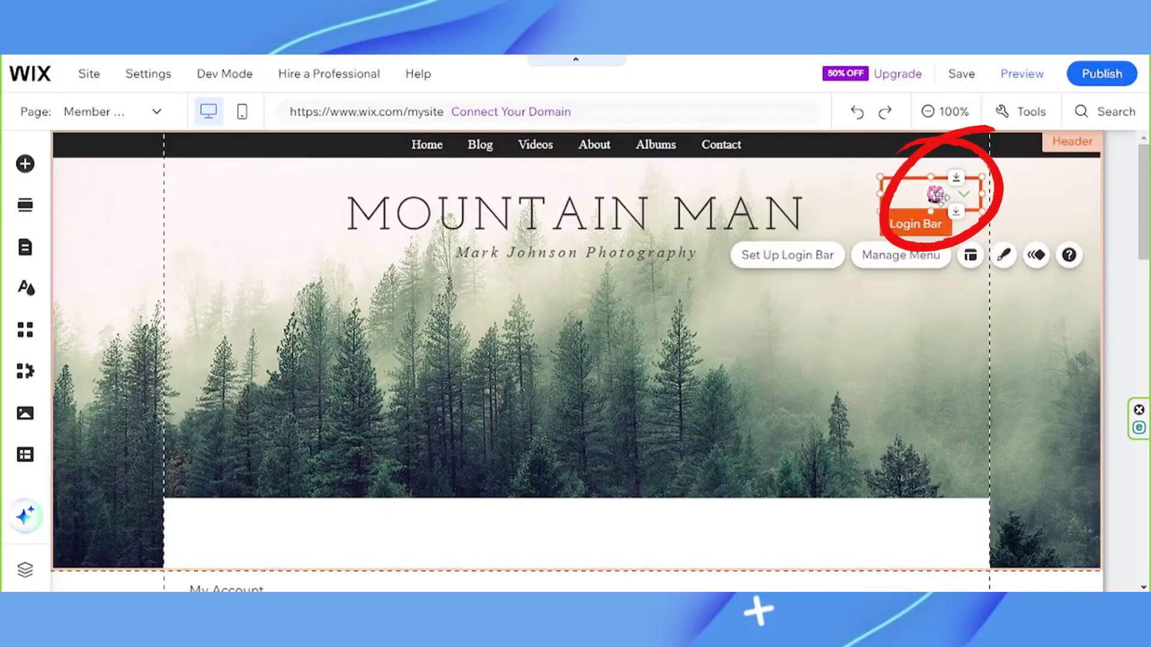
left_click(800, 267)
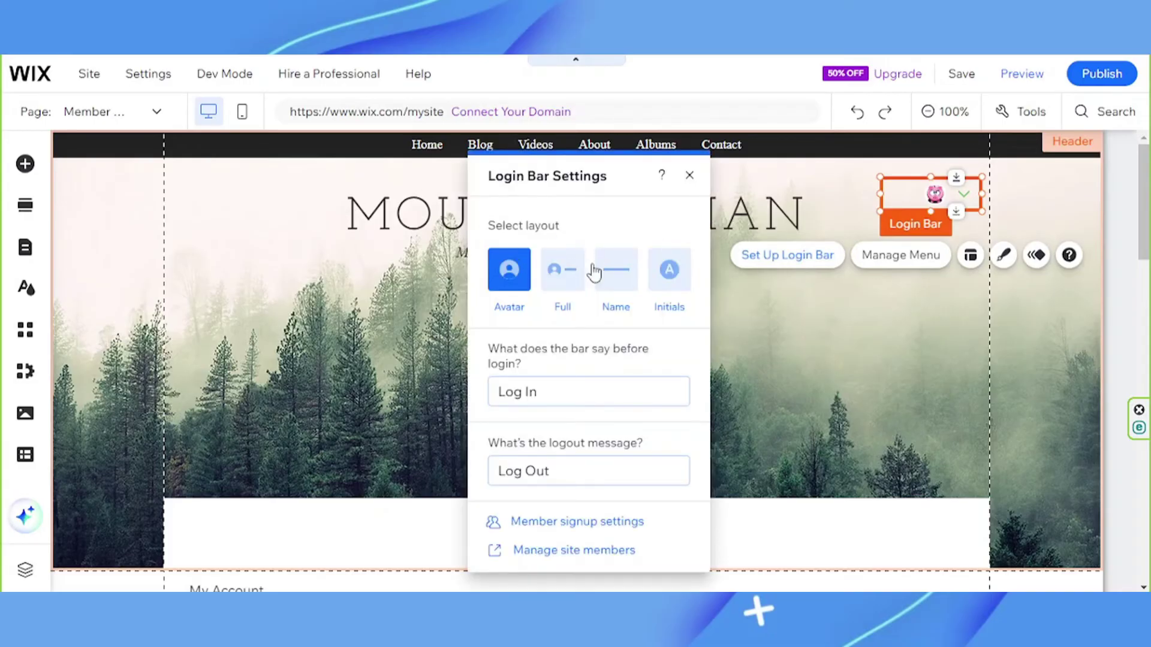
left_click(558, 386)
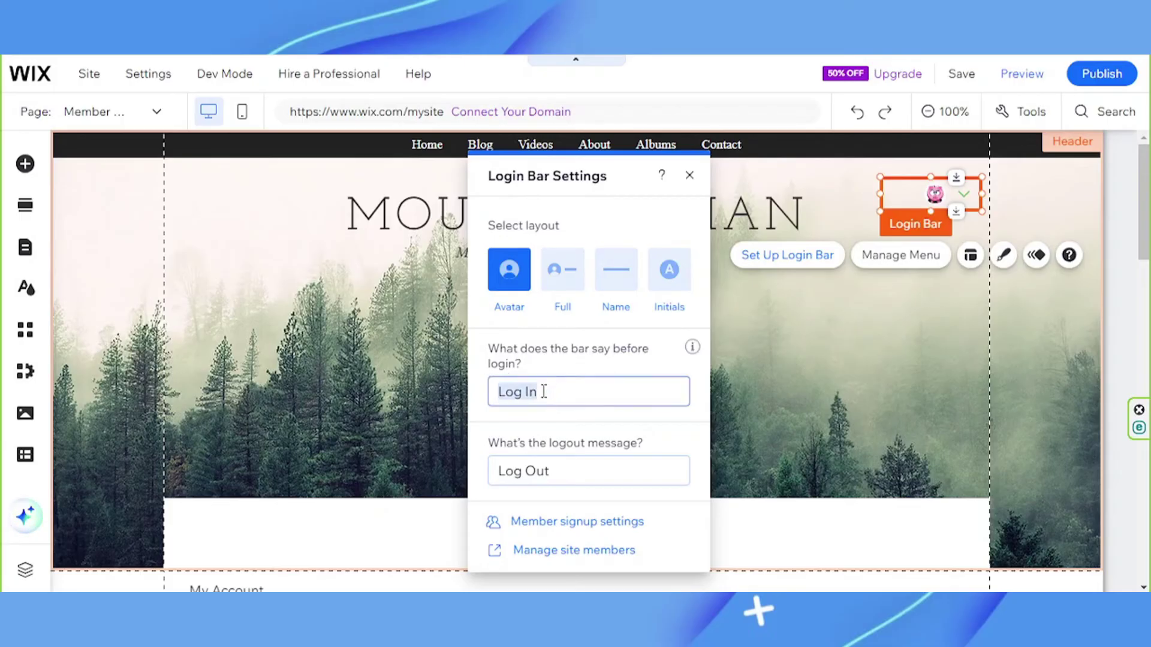
left_click(552, 391)
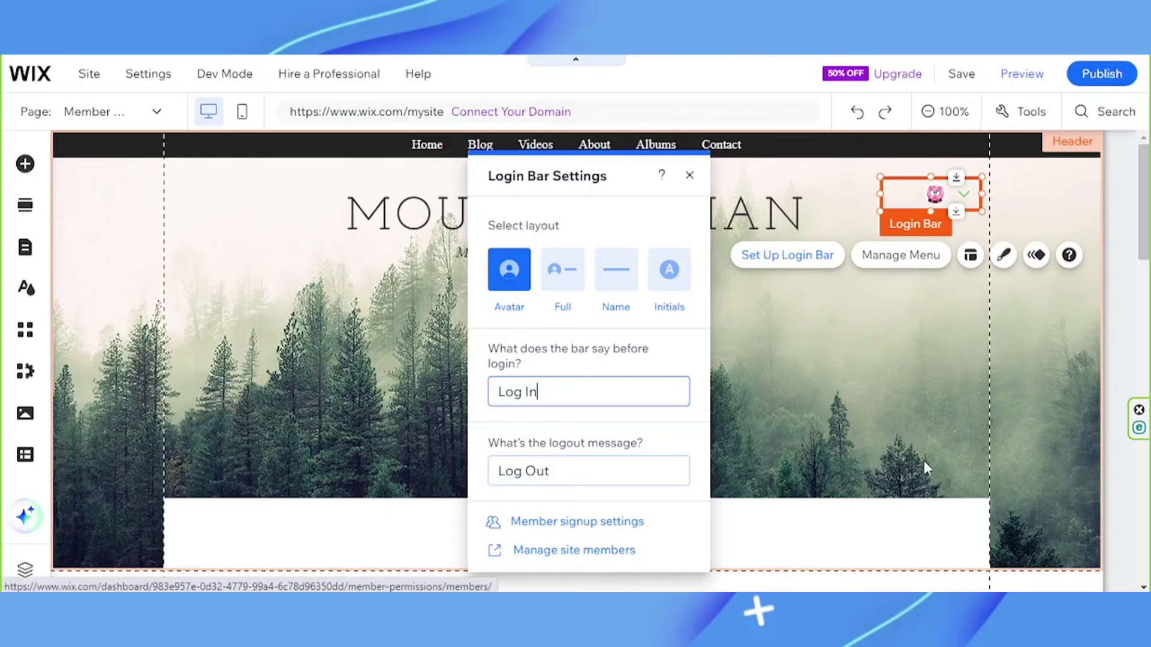
left_click(881, 265)
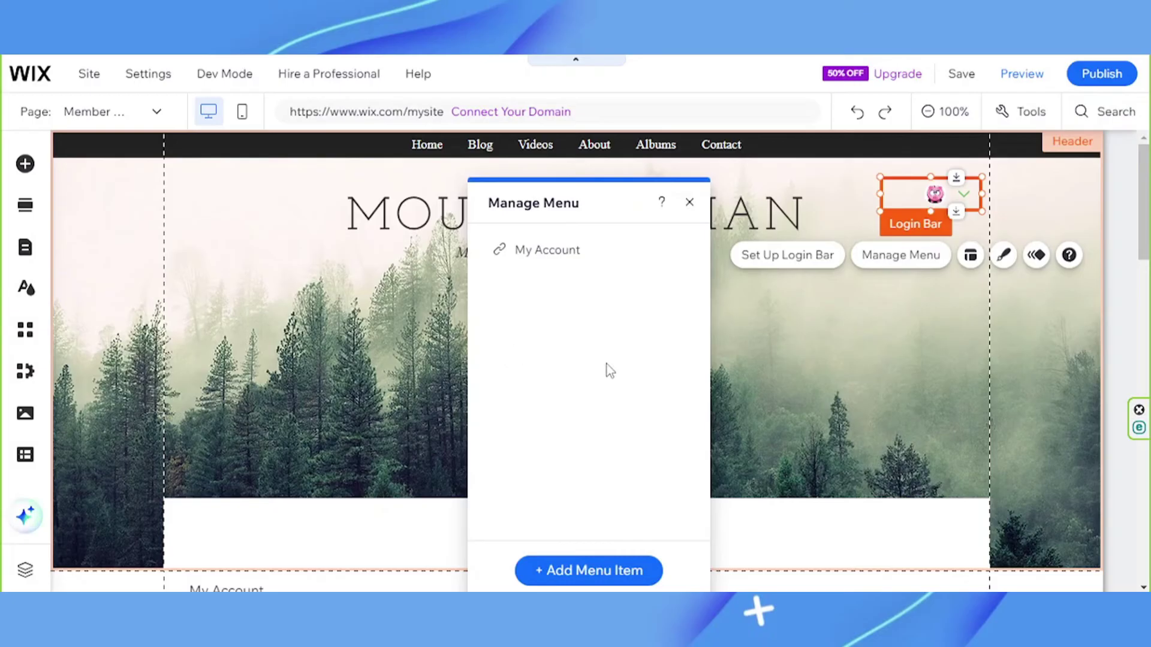
left_click(600, 568)
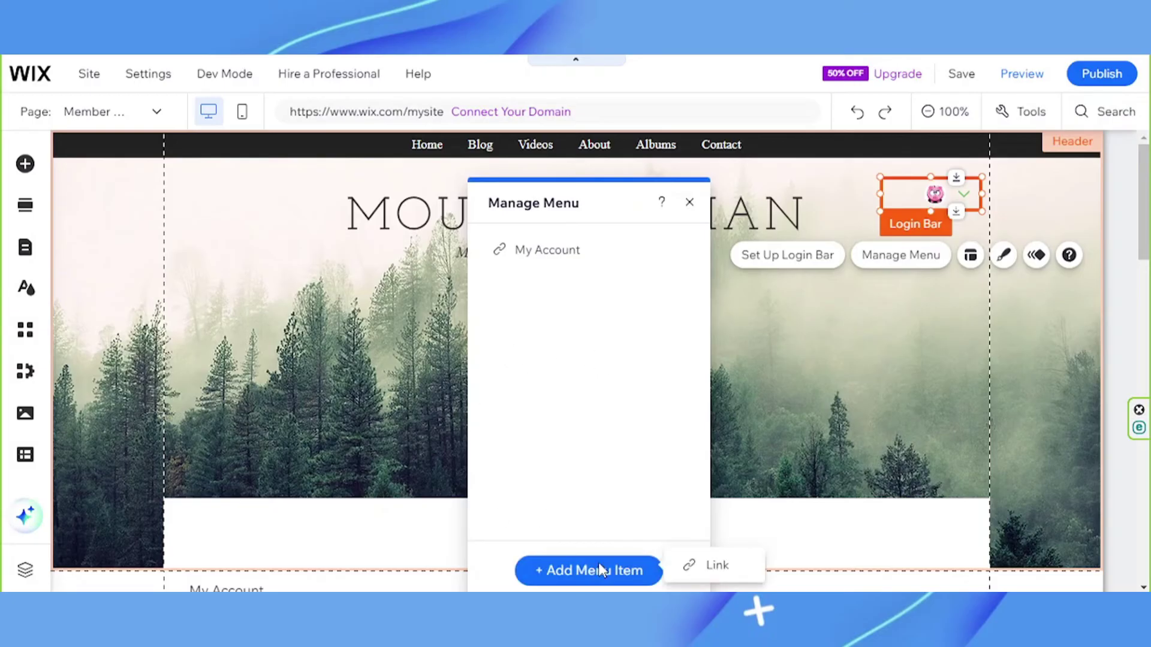
left_click(663, 497)
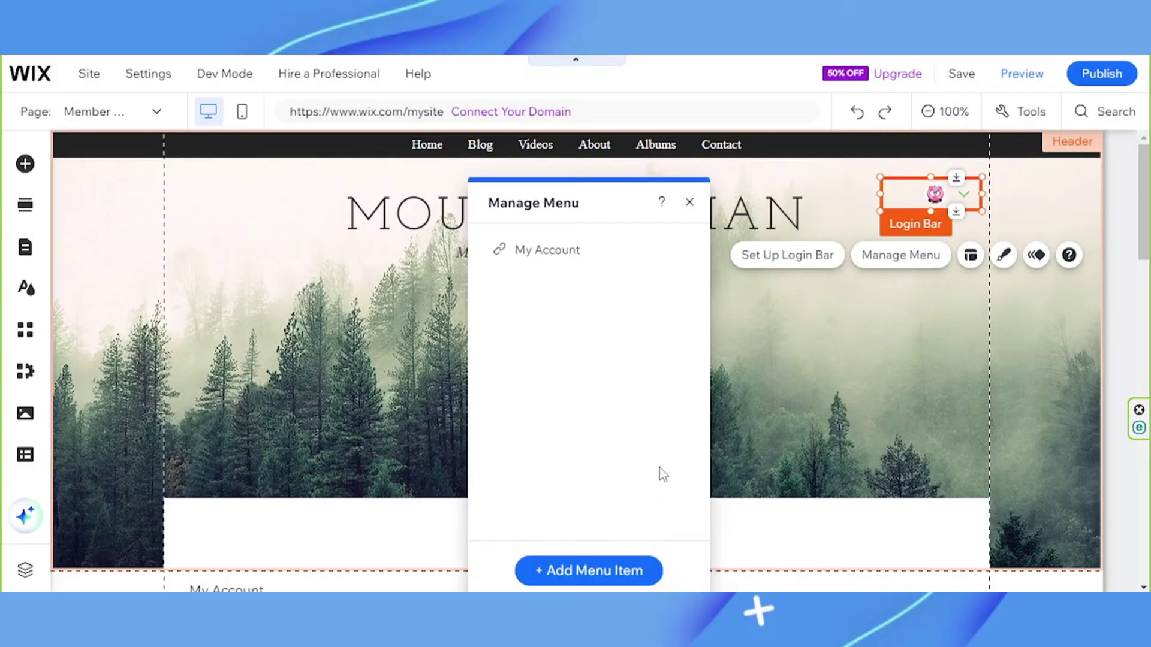
left_click(972, 259)
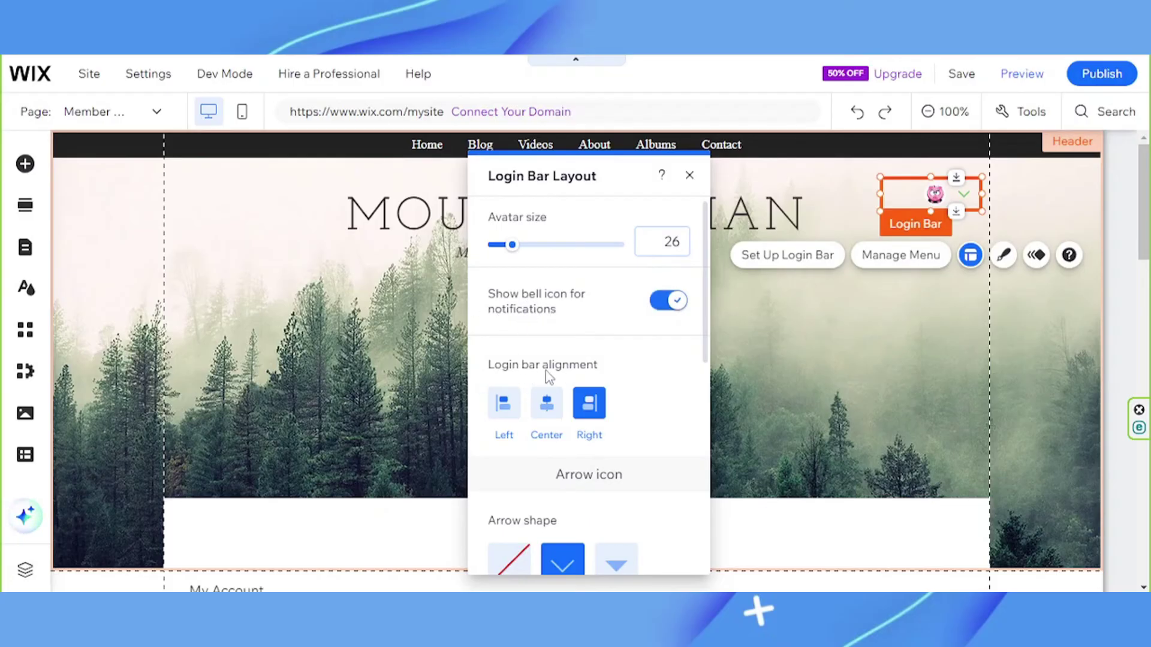
scroll(527, 431, "down", 3)
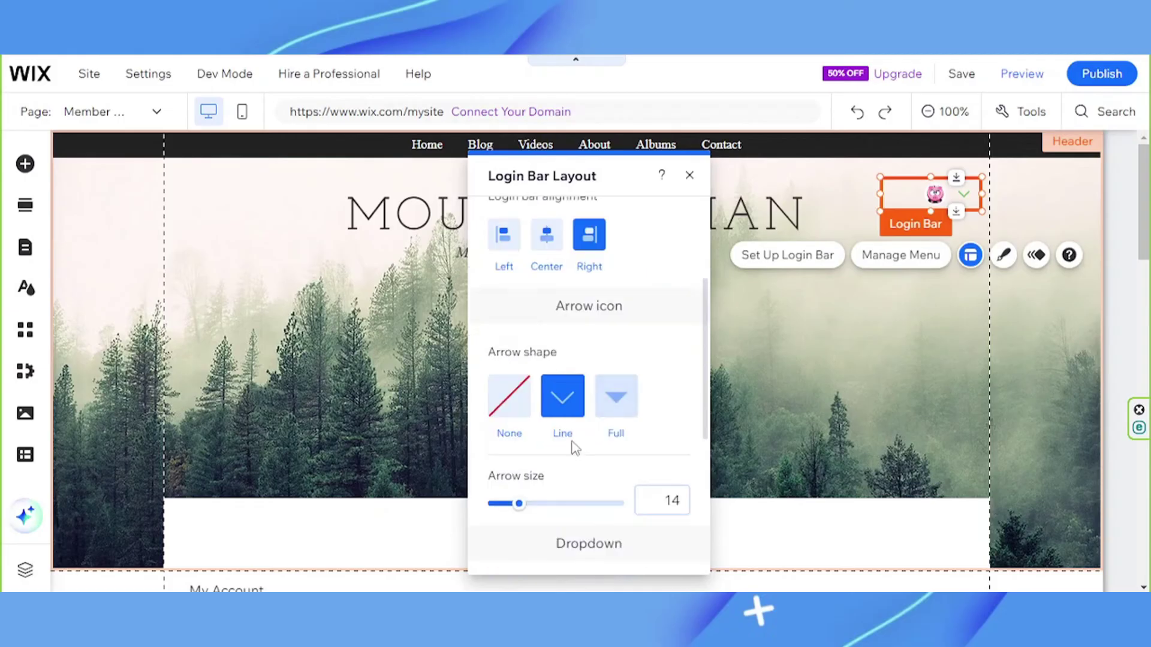
scroll(586, 336, "down", 2)
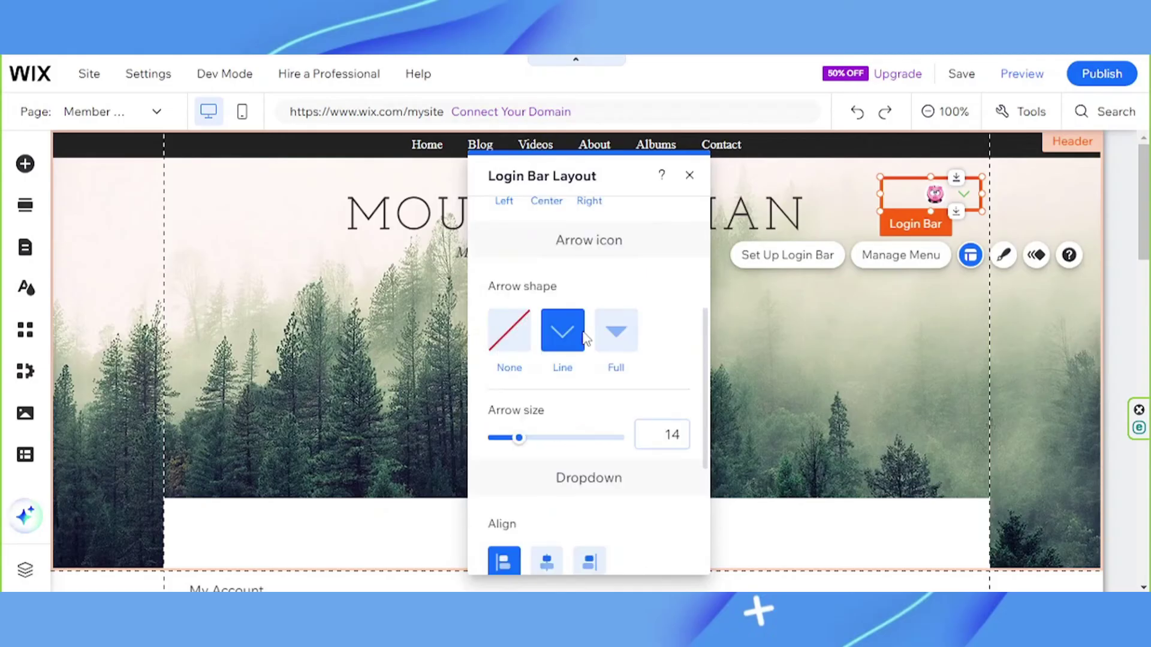
scroll(570, 417, "down", 2)
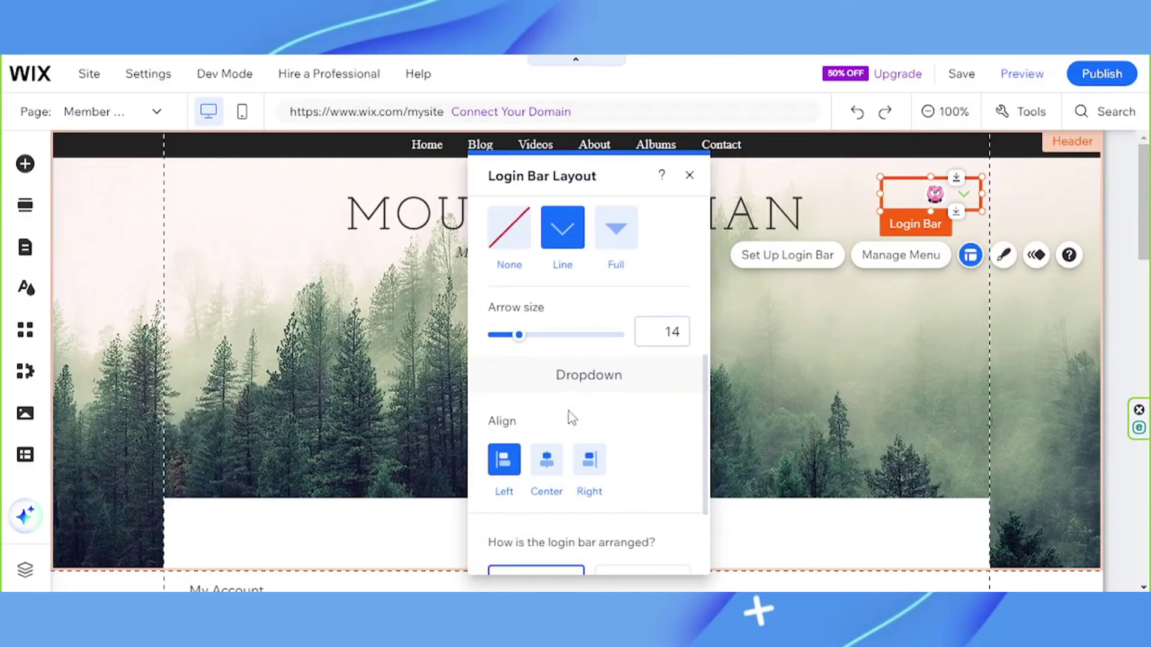
scroll(544, 429, "down", 2)
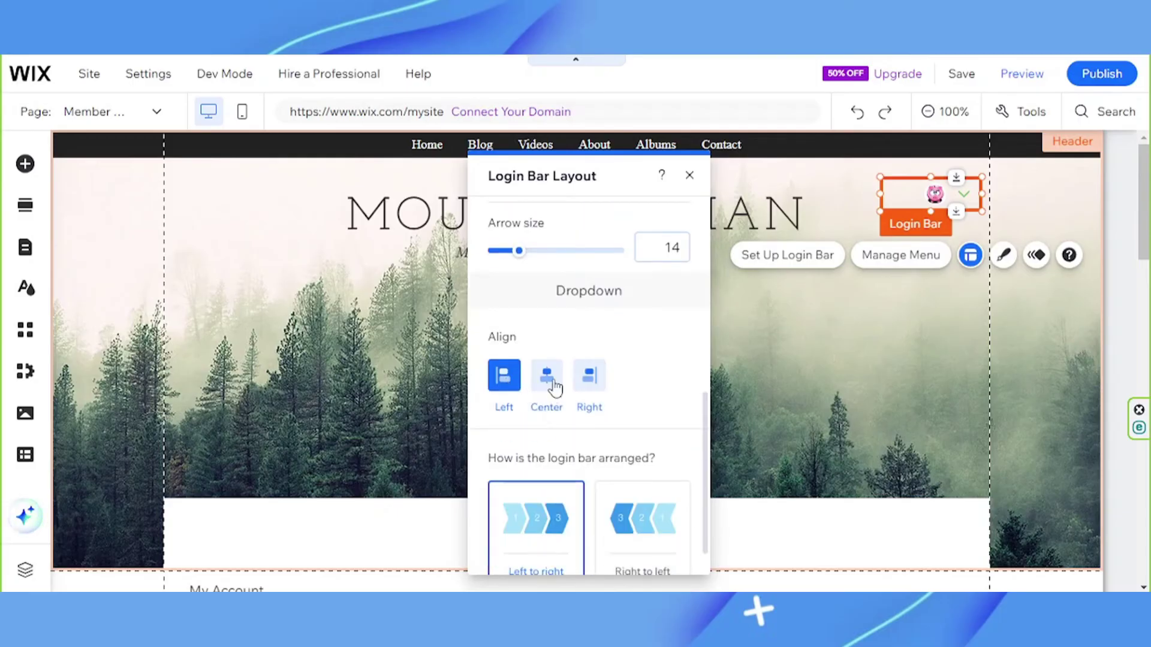
scroll(639, 382, "down", 1)
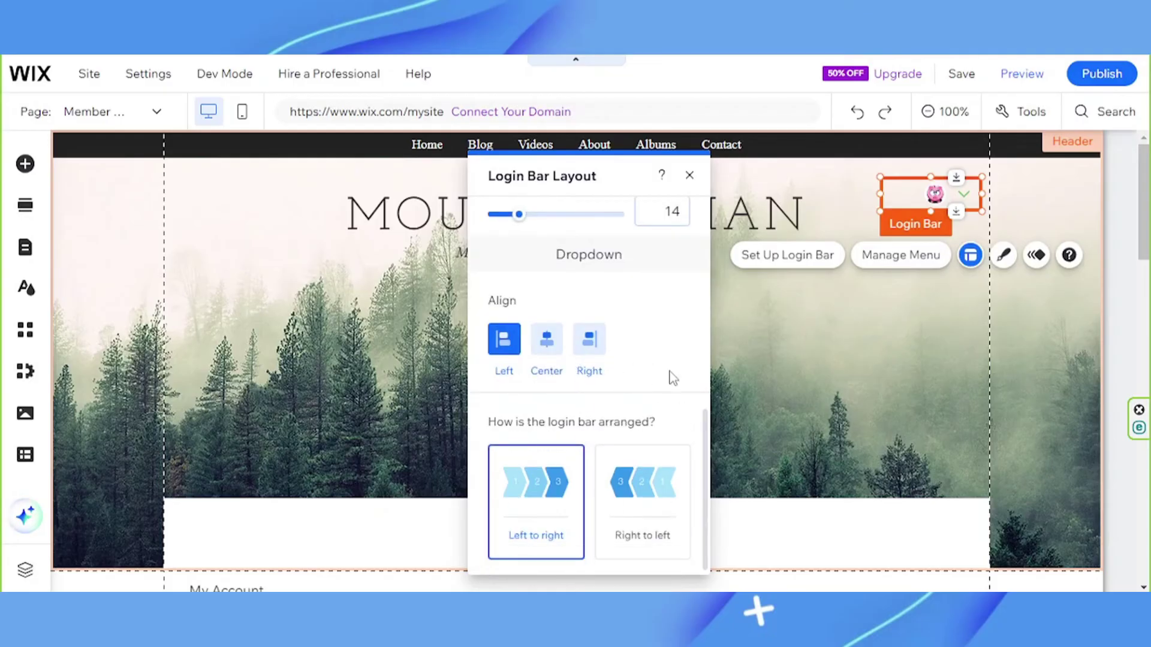
scroll(673, 378, "up", 5)
scroll(673, 377, "down", 5)
scroll(673, 378, "up", 5)
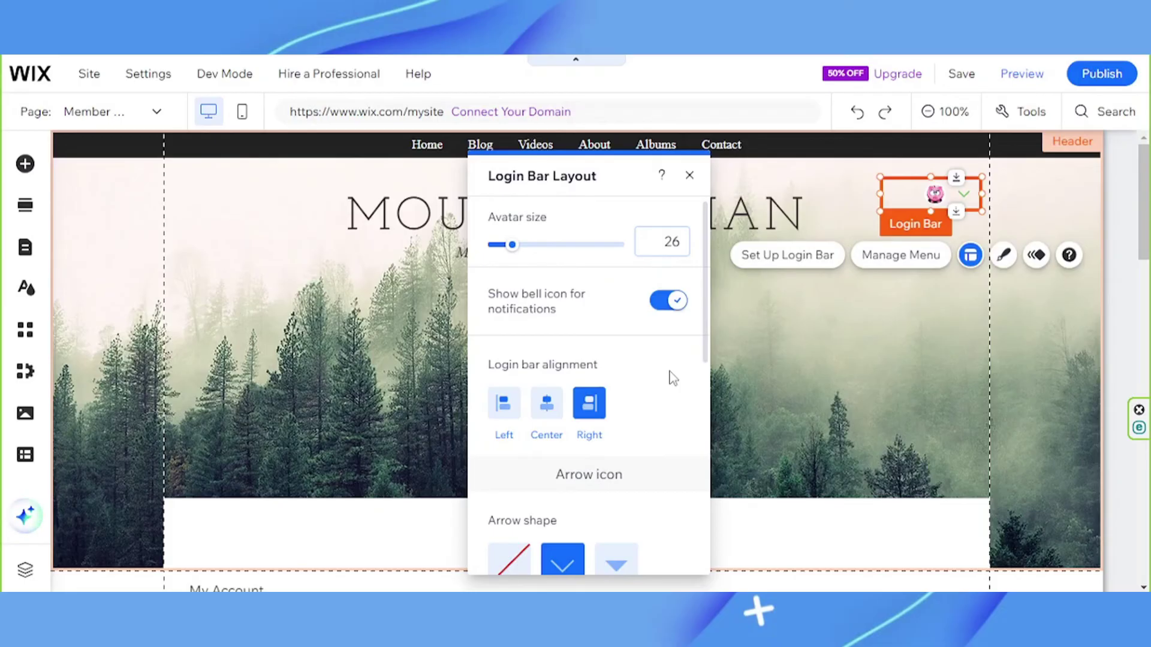
Step: Open the Login Bar's Design panel and choose Customize Design
left_click(1003, 257)
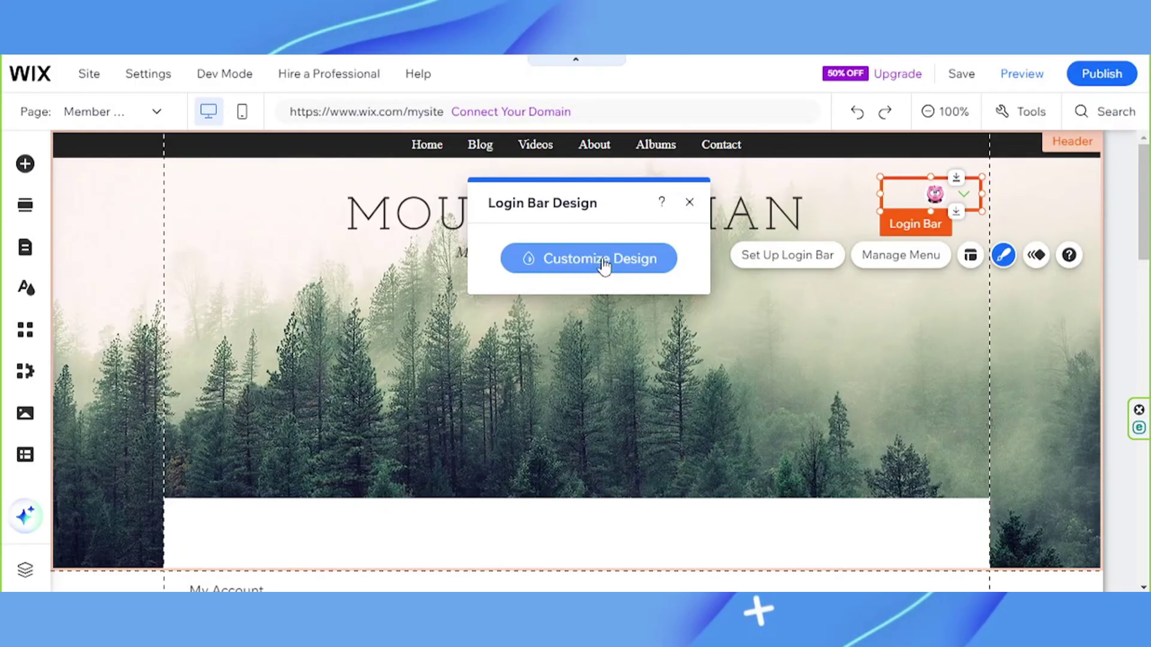
left_click(605, 266)
Step: Browse the Login Bar's animation choices, keeping None applied
left_click(1040, 259)
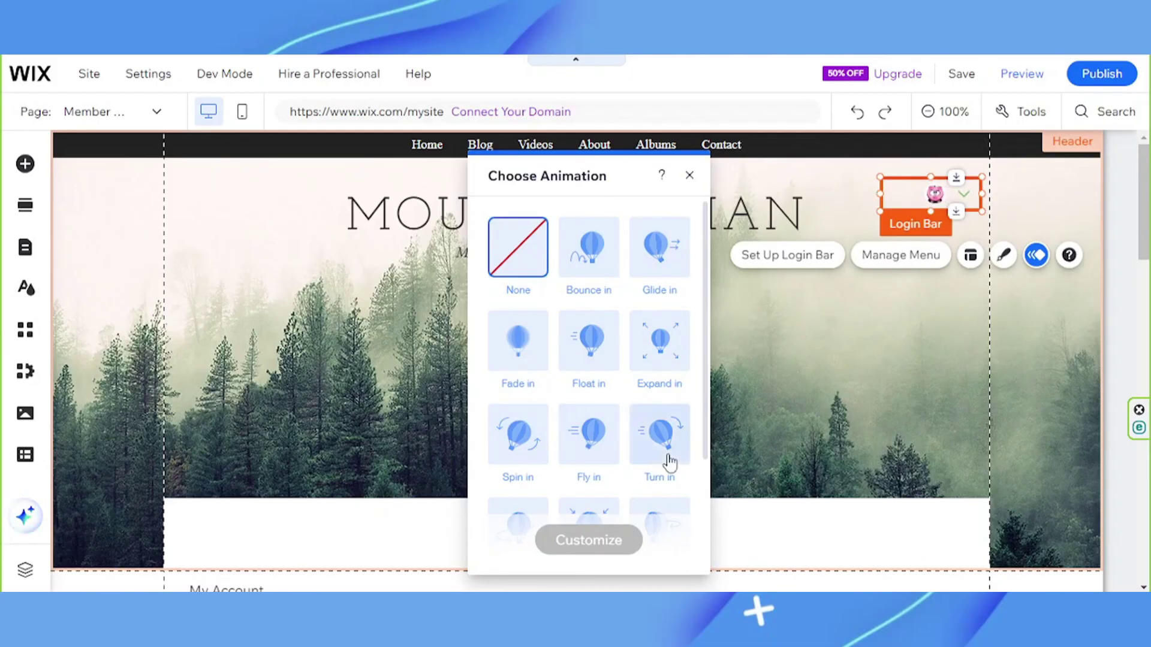
scroll(659, 459, "down", 2)
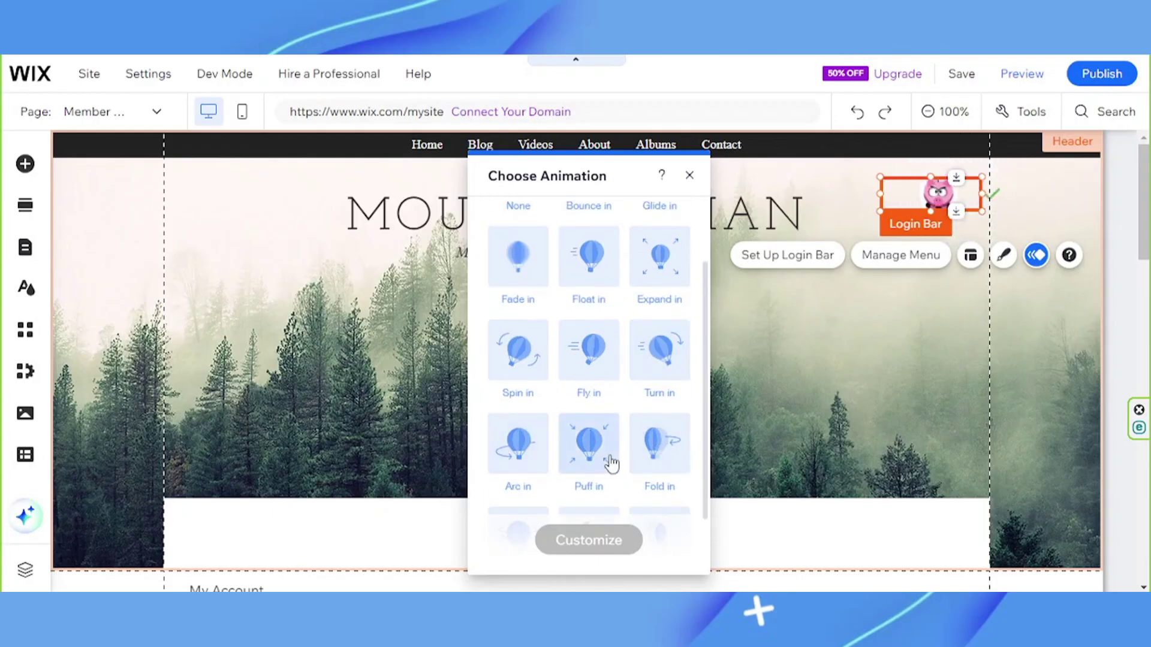
left_click(749, 365)
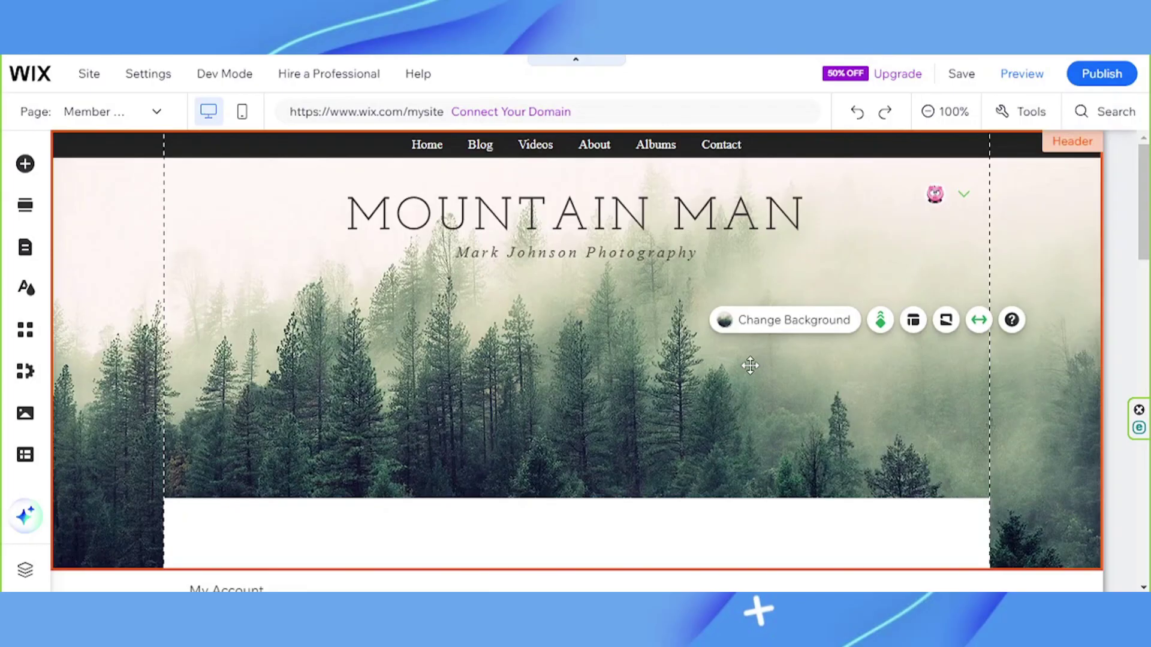